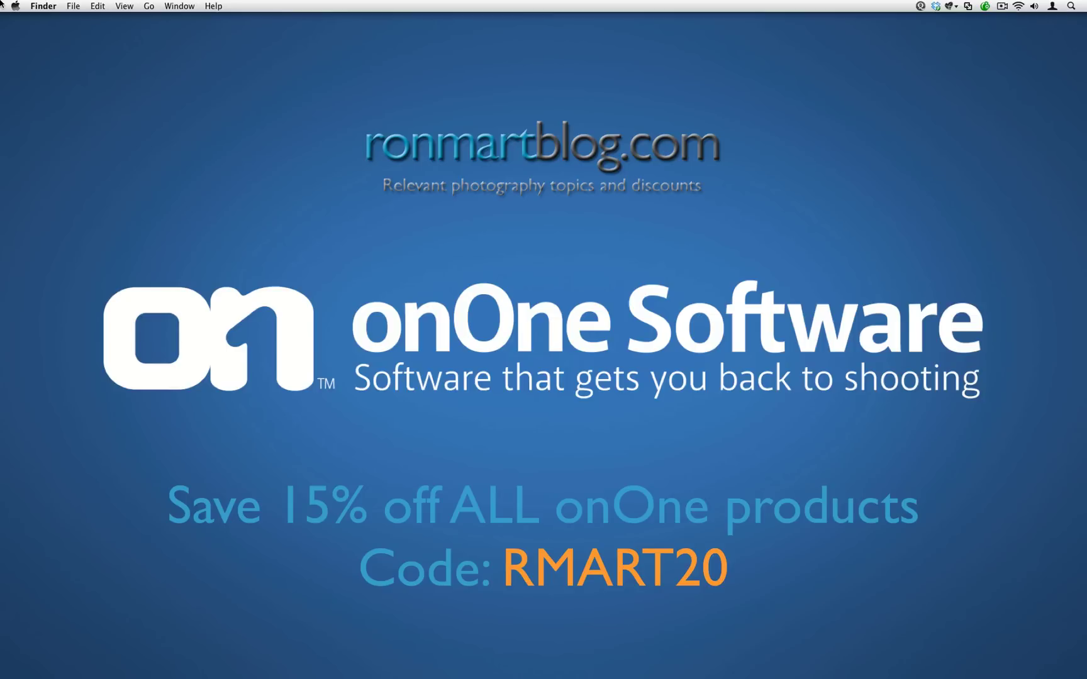
Bring Lightroom forward and step through the exposure brackets full-size in Loupe view.
{"action": "mouse_move", "coordinate": [3, 377]}
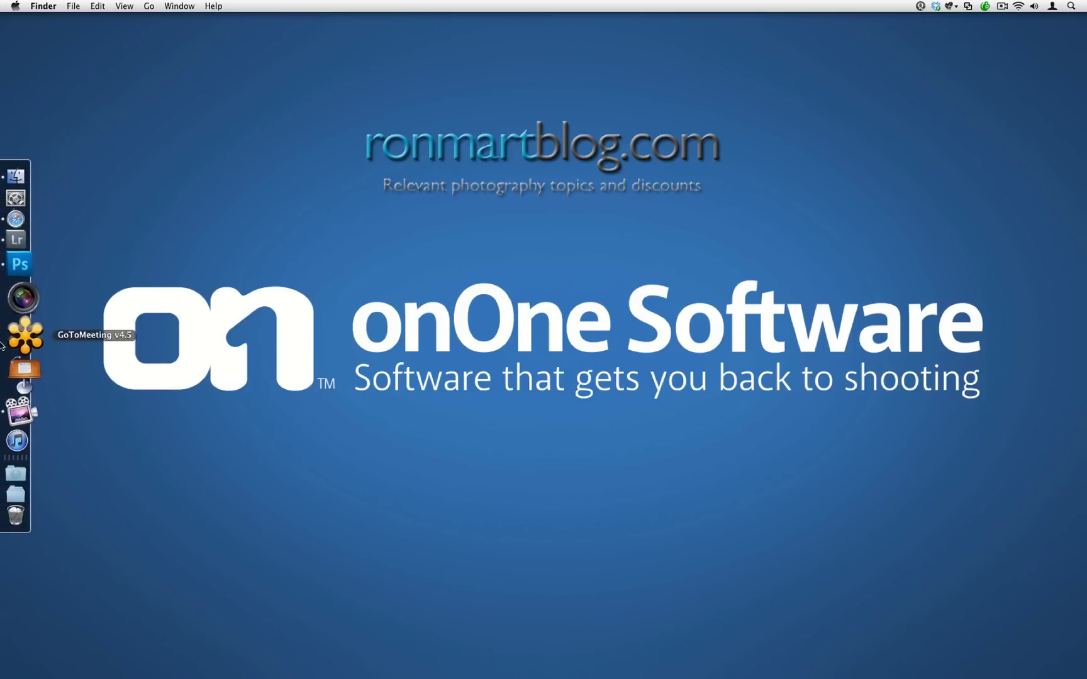
{"action": "left_click", "coordinate": [24, 257]}
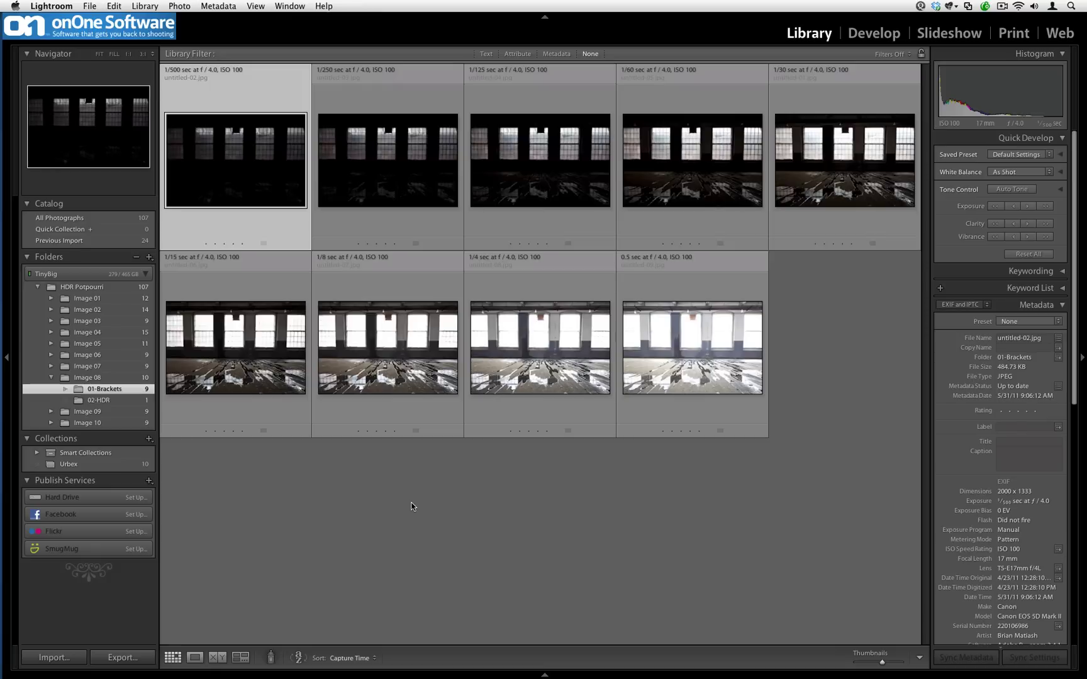
{"action": "key", "text": "e"}
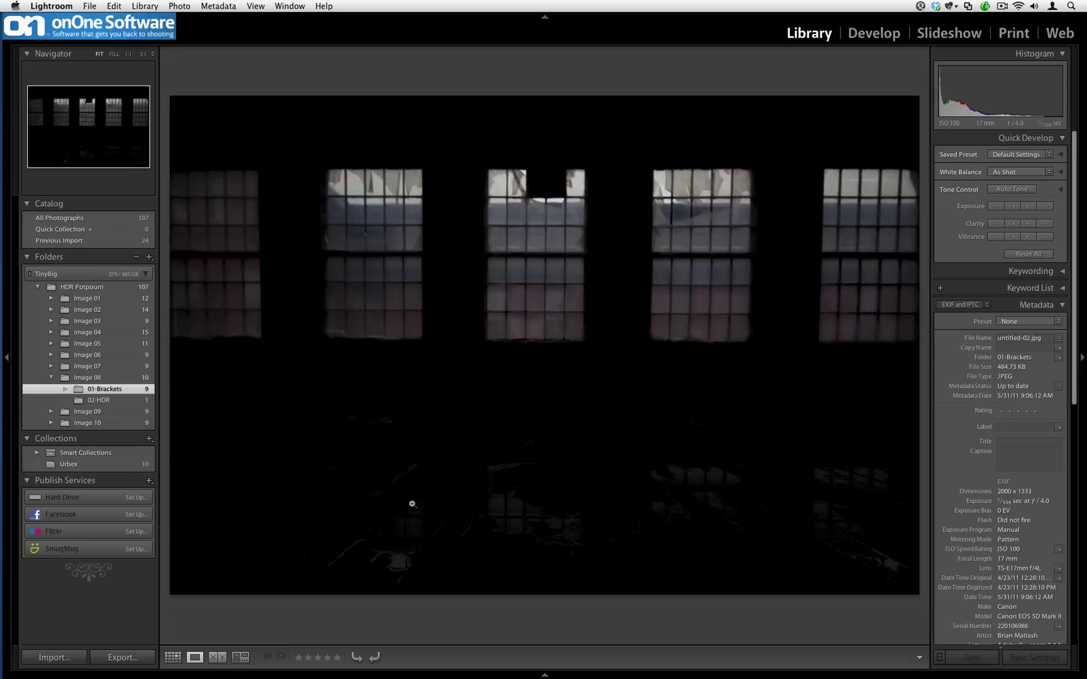
{"action": "key", "text": "Right"}
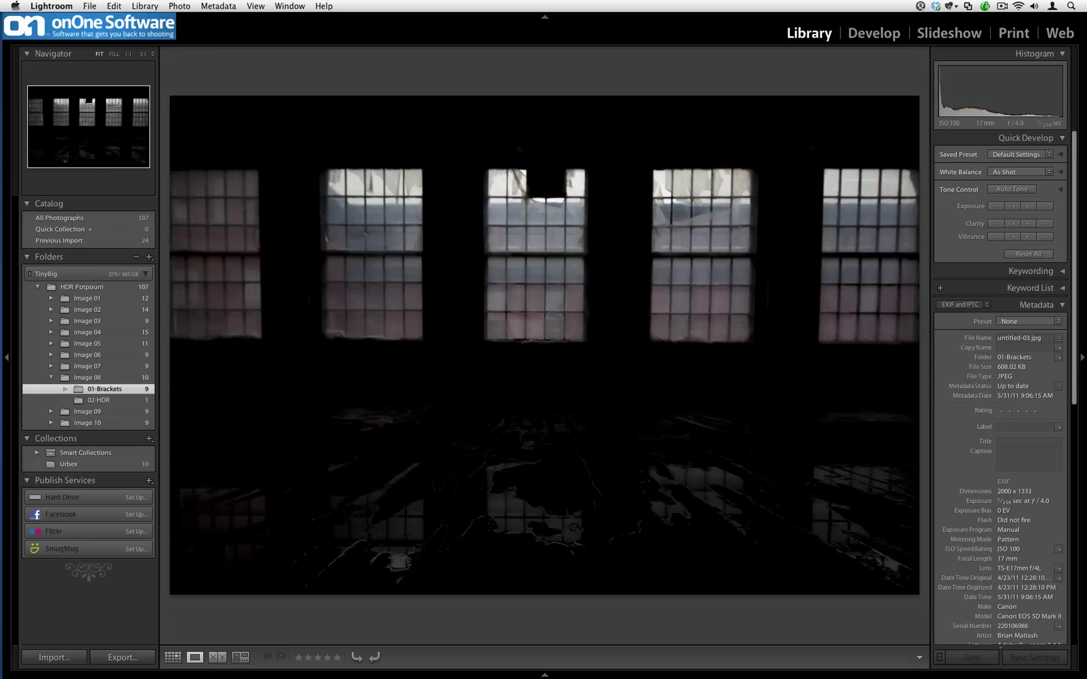
{"action": "key", "text": "Right"}
{"action": "key", "text": "Right"}
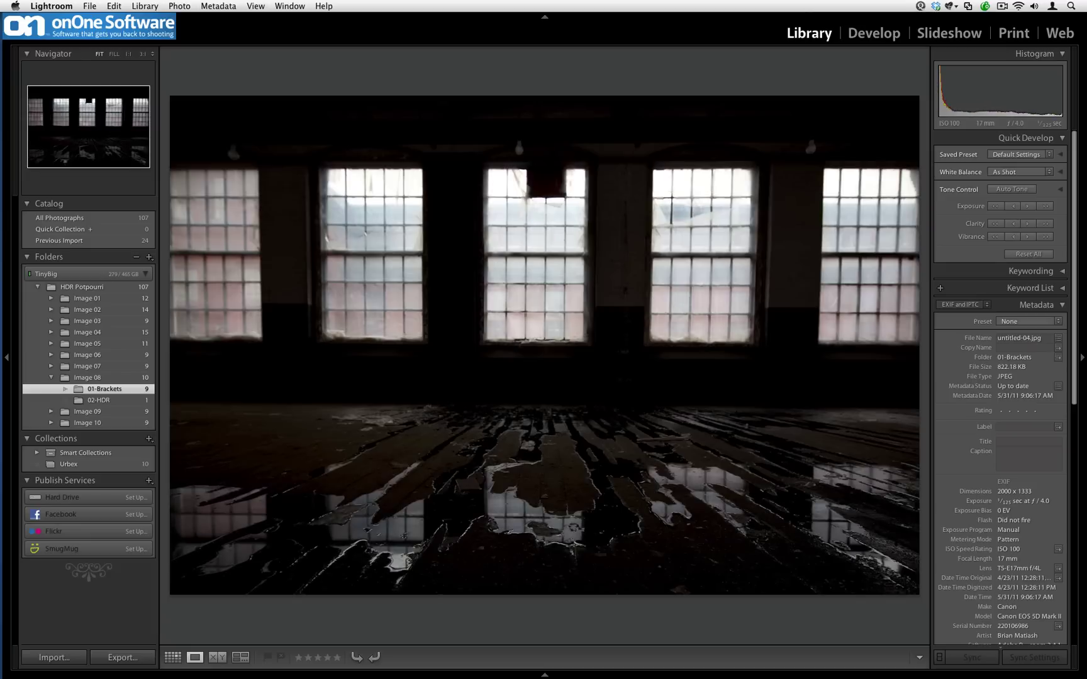
{"action": "key", "text": "Right"}
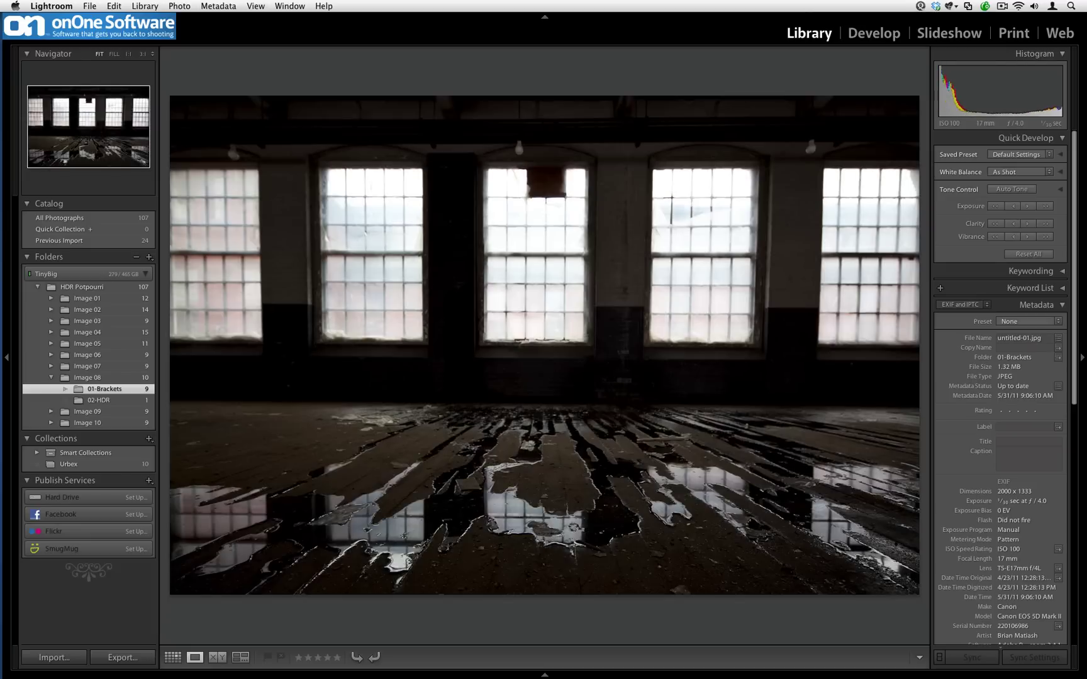
{"action": "key", "text": "Right"}
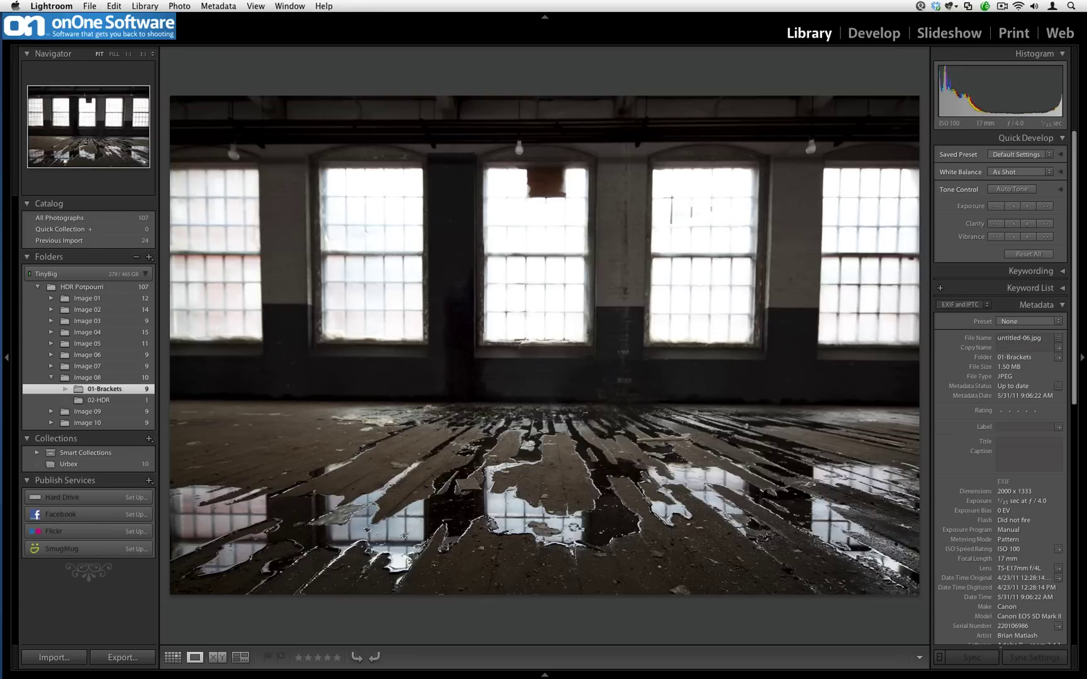
{"action": "key", "text": "Right"}
{"action": "key", "text": "Right"}
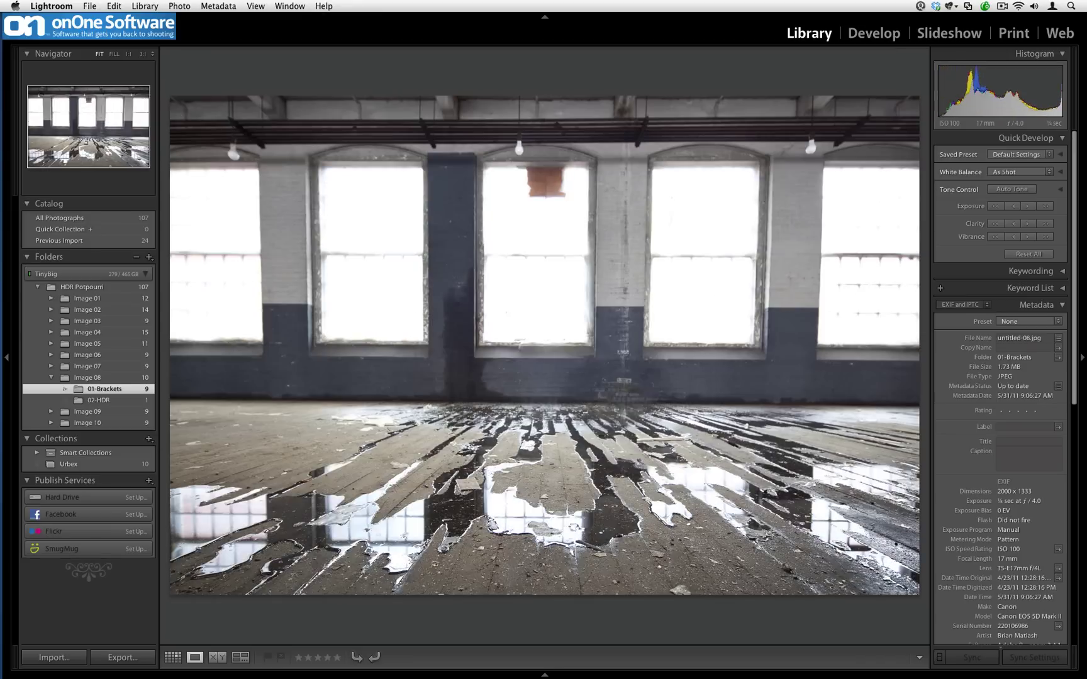
{"action": "key", "text": "Right"}
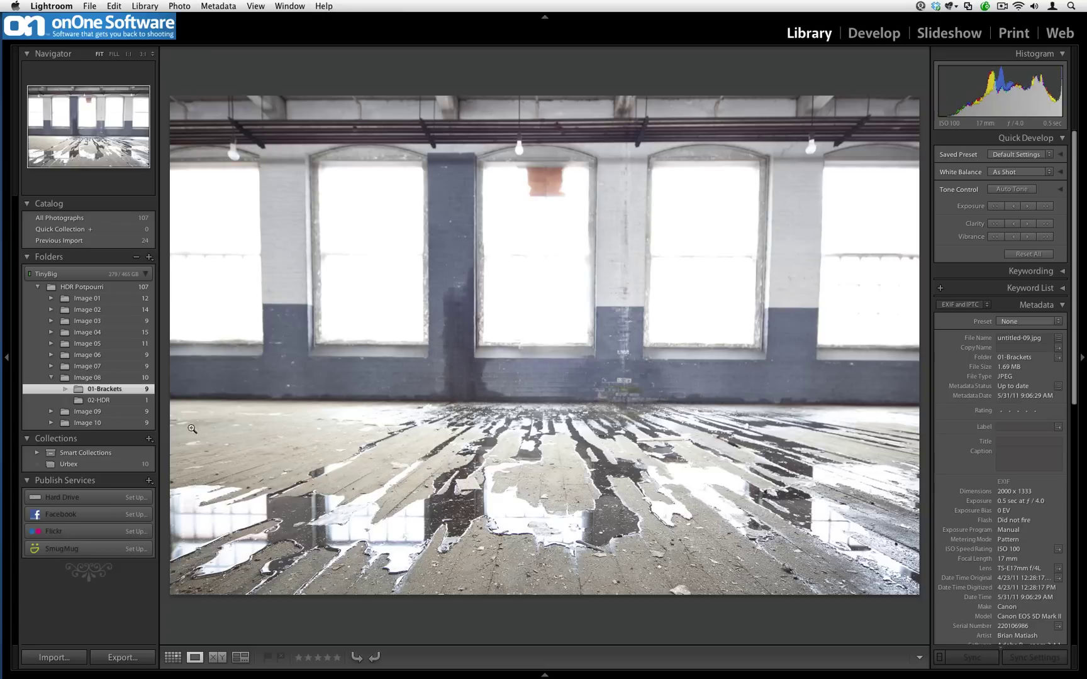
Show the merged image from 02-HDR and send it to PhotoTools 2.6 via Plug-in Extras.
{"action": "left_click", "coordinate": [151, 401]}
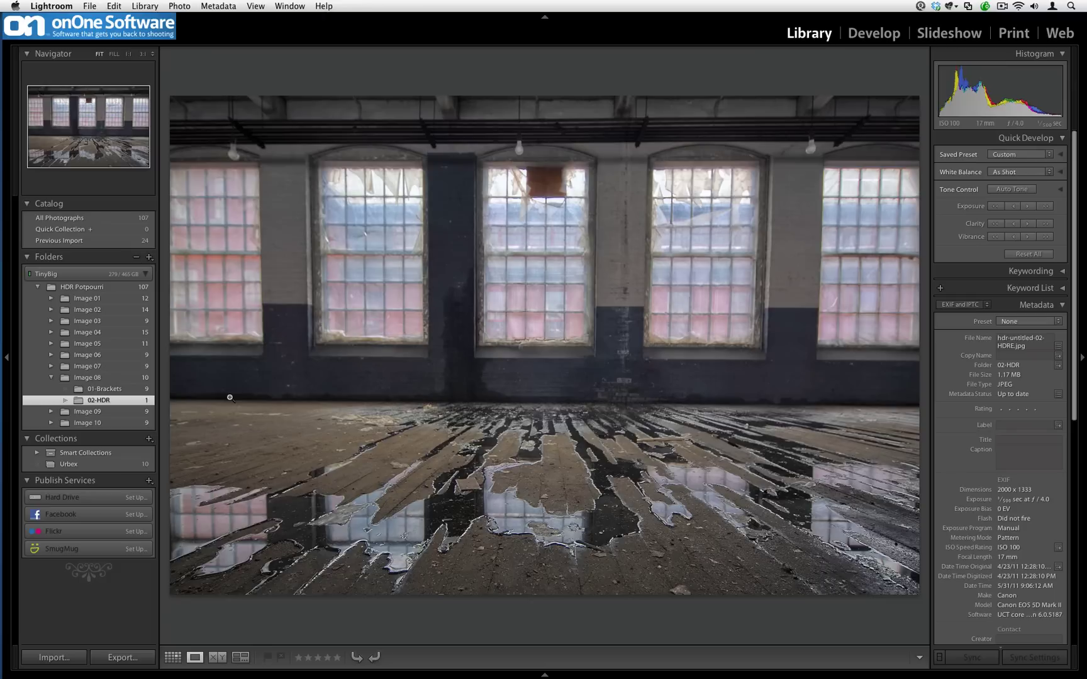
{"action": "left_click", "coordinate": [89, 5]}
{"action": "mouse_move", "coordinate": [137, 196]}
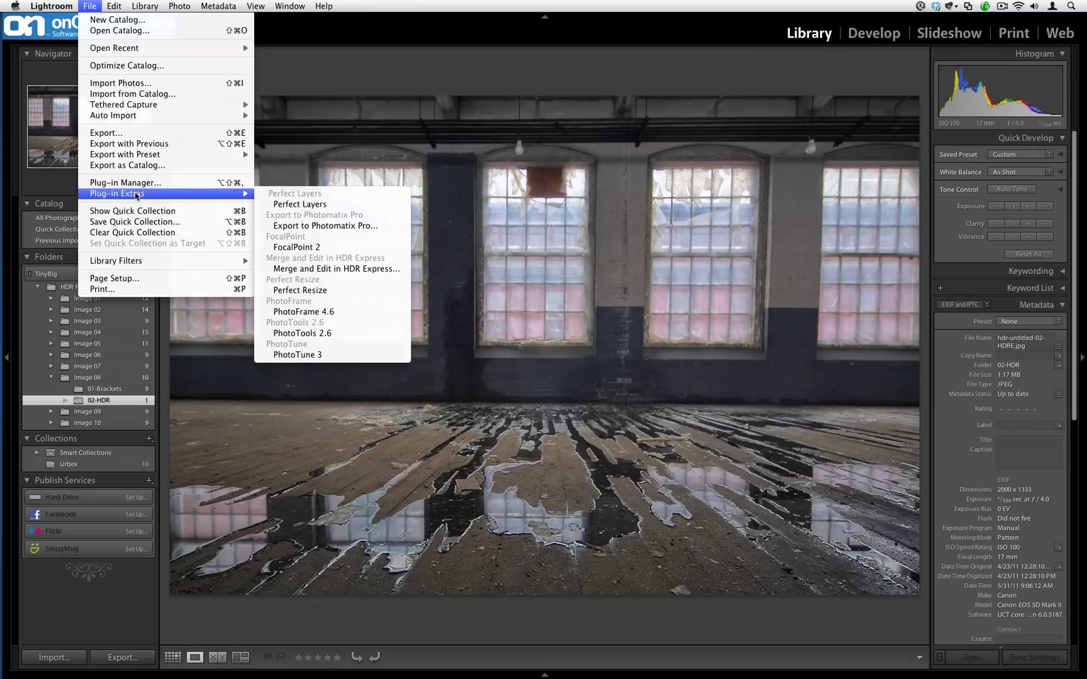
{"action": "left_click", "coordinate": [312, 333]}
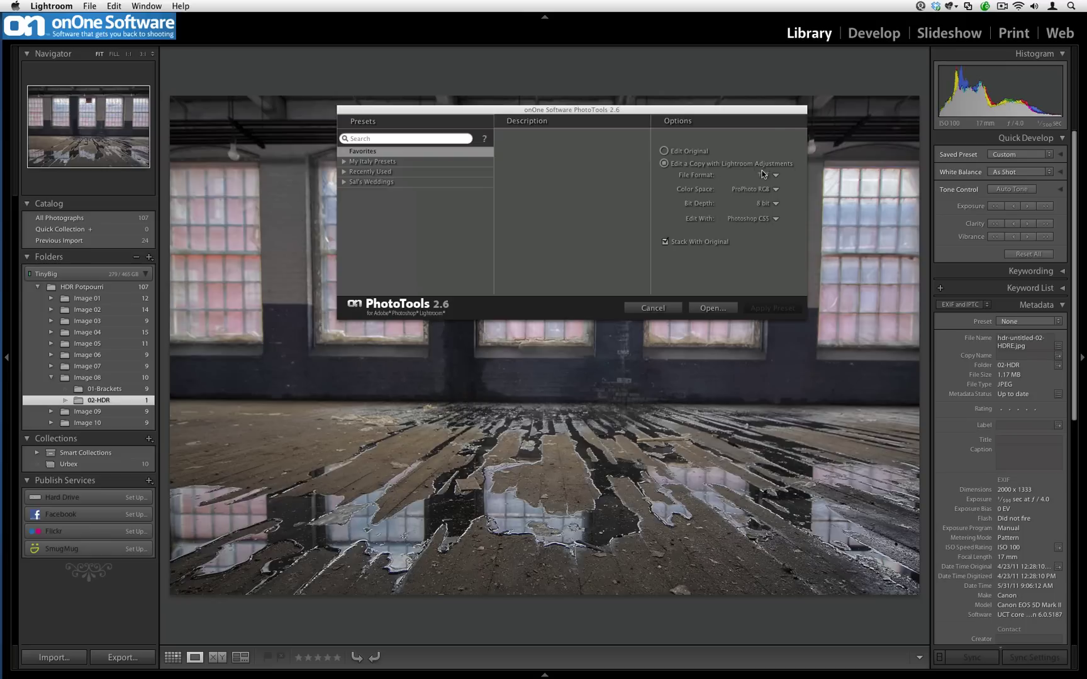
Keep TIFF as the copy's file format and Photoshop CS5 as the editing application.
{"action": "left_click", "coordinate": [763, 175]}
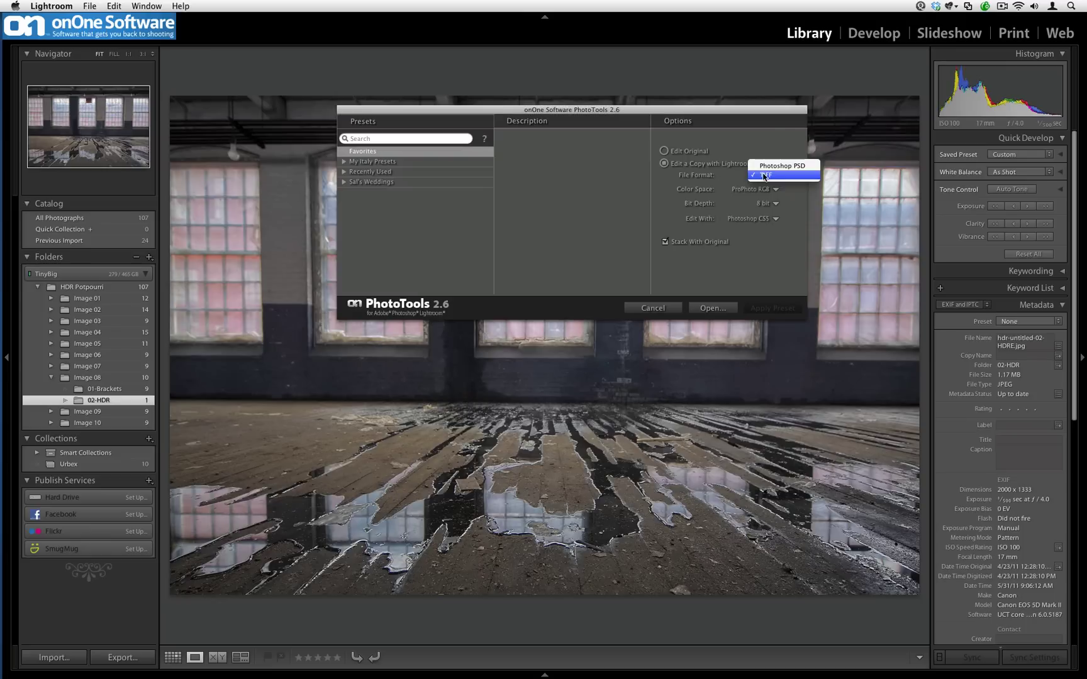
{"action": "left_click", "coordinate": [765, 176]}
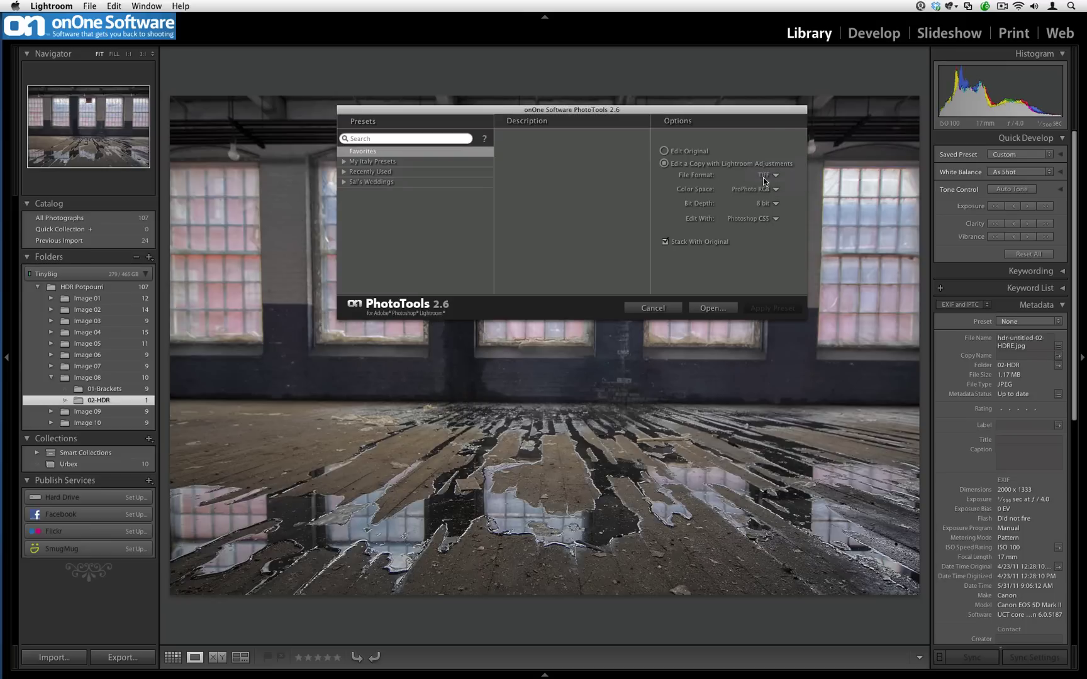
{"action": "left_click", "coordinate": [742, 218]}
{"action": "left_click", "coordinate": [743, 219]}
Open the TIFF copy in PhotoTools and show the effects library by Categories.
{"action": "left_click", "coordinate": [694, 308]}
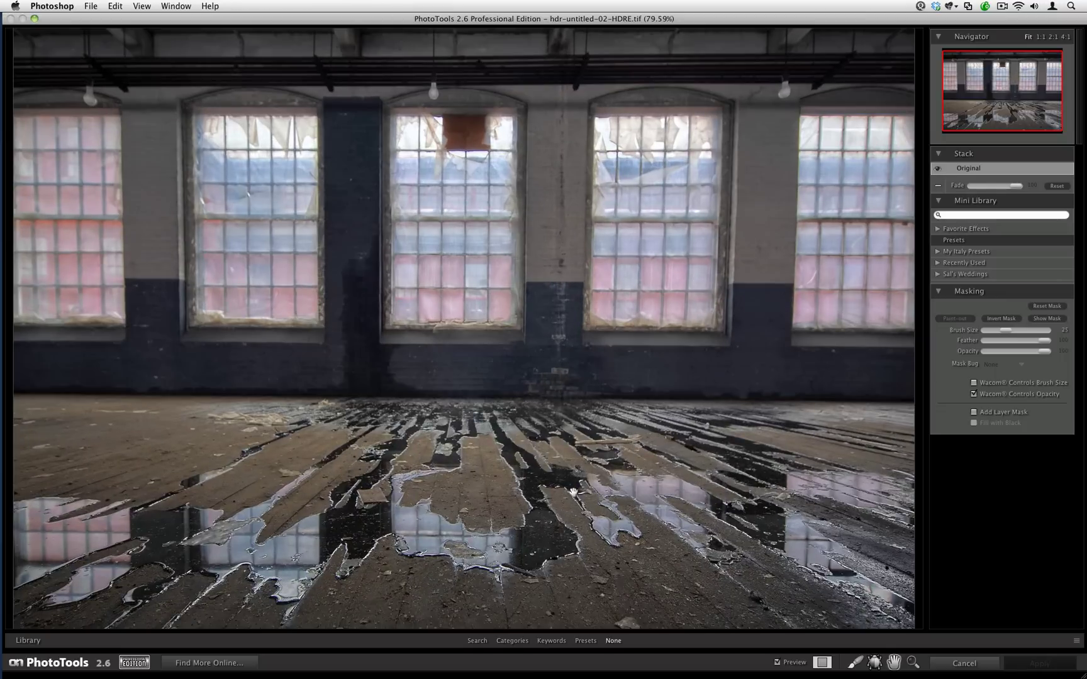
{"action": "left_click", "coordinate": [513, 641]}
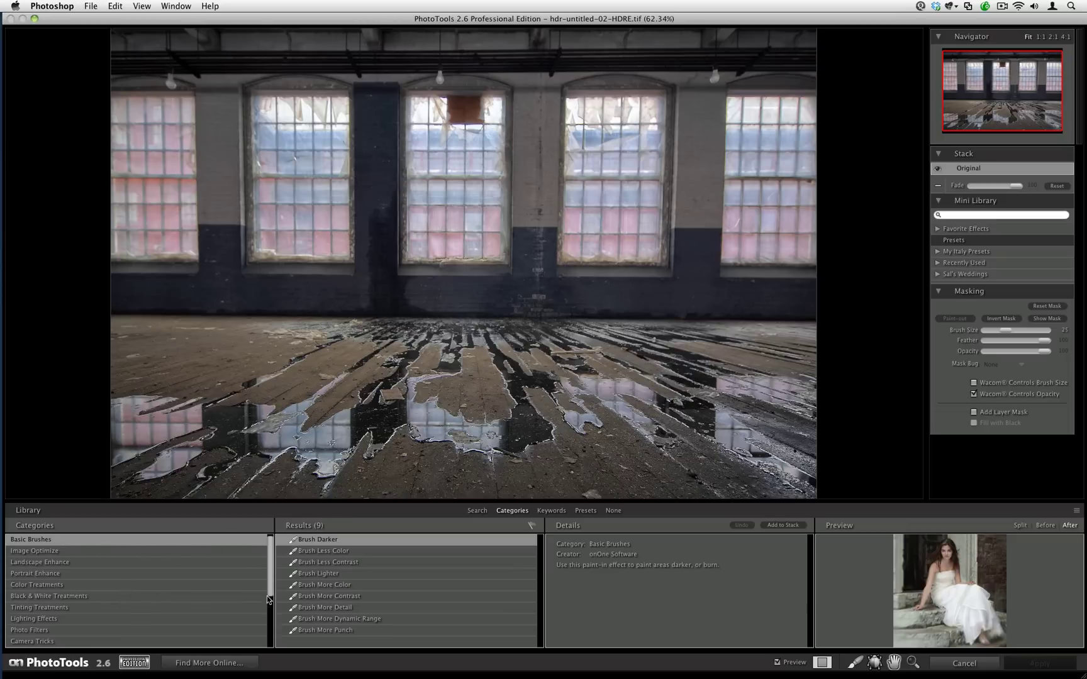
Select Thermopylae in Stylized Effects and preview it in Split, then After view.
{"action": "left_click_drag", "start_coordinate": [270, 596], "coordinate": [239, 639]}
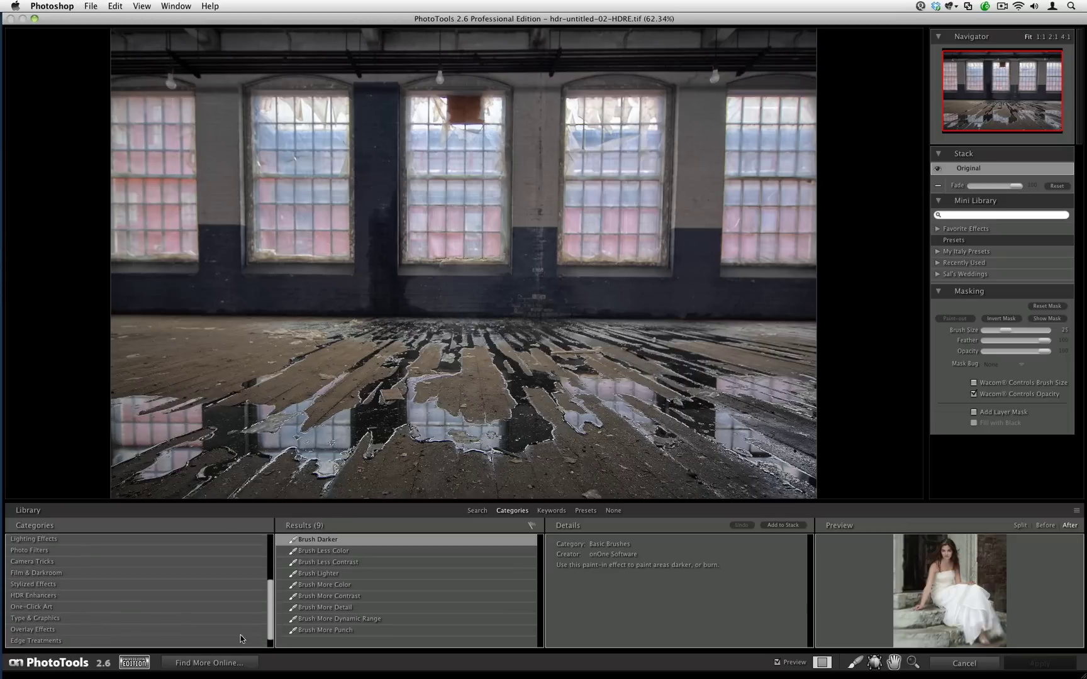
{"action": "left_click", "coordinate": [67, 583]}
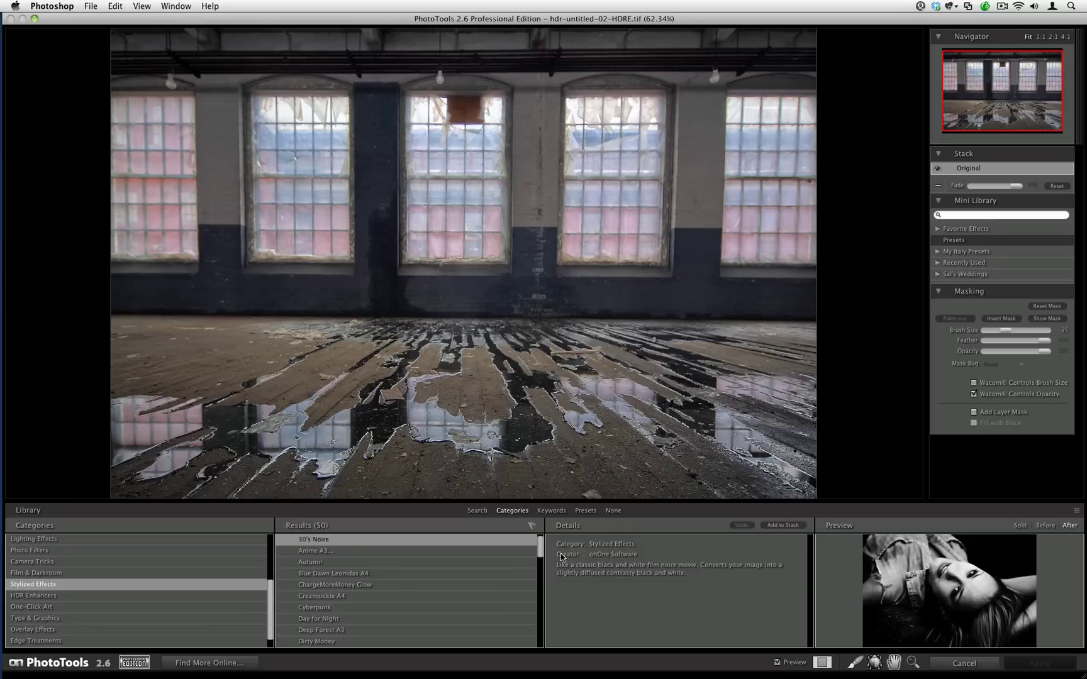
{"action": "left_click_drag", "start_coordinate": [541, 553], "coordinate": [540, 627]}
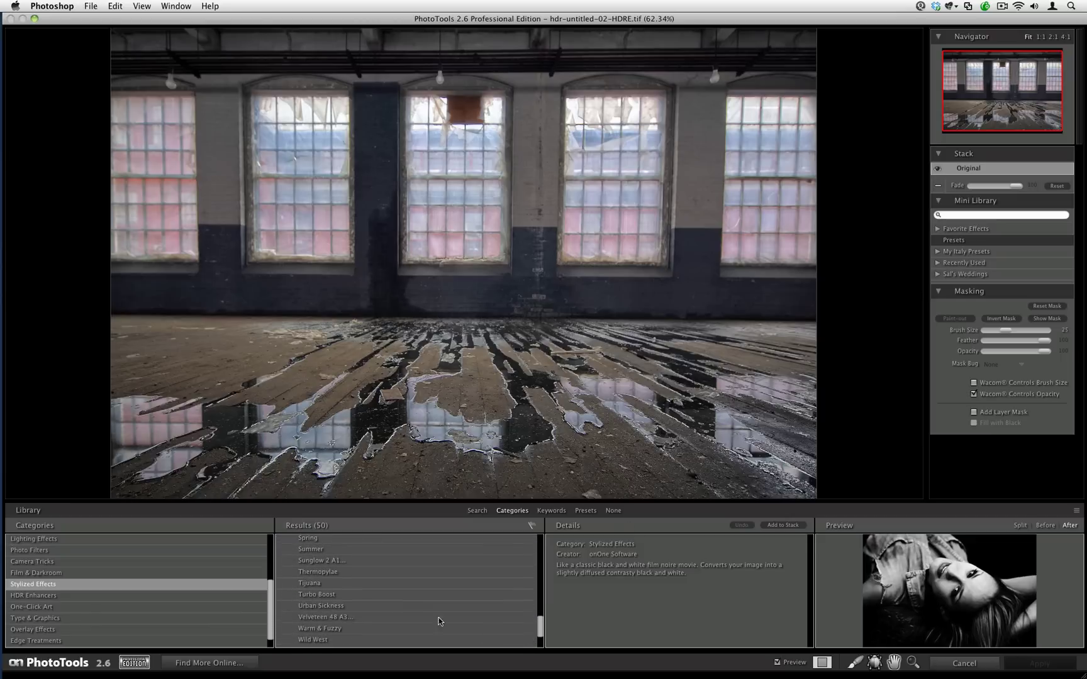
{"action": "left_click", "coordinate": [338, 575]}
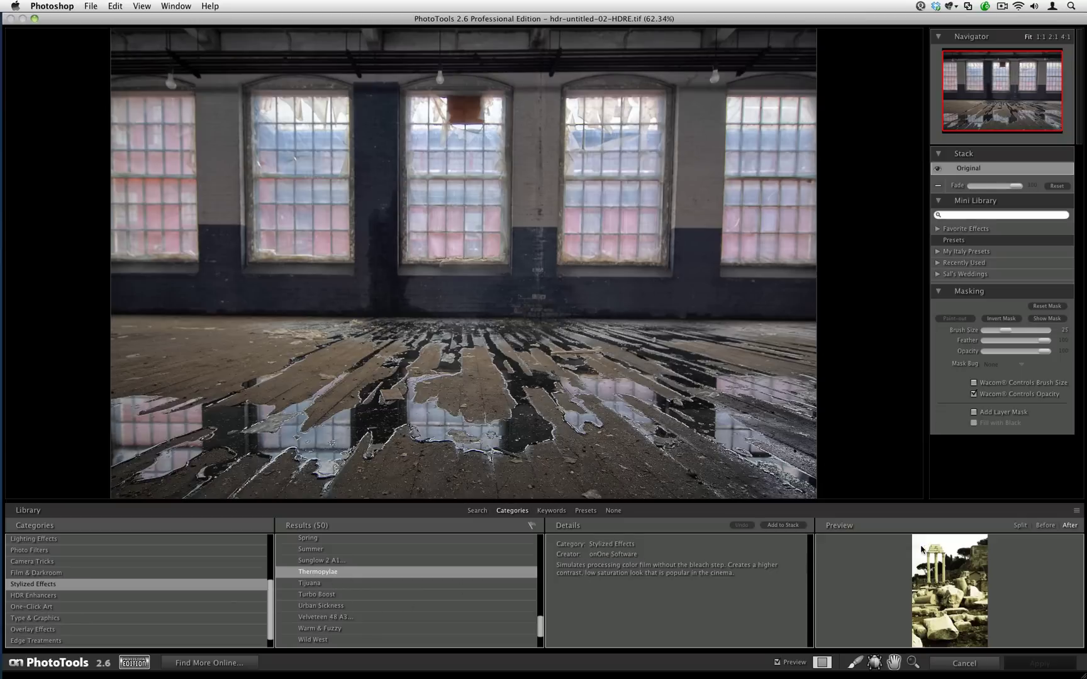
{"action": "left_click", "coordinate": [1019, 526]}
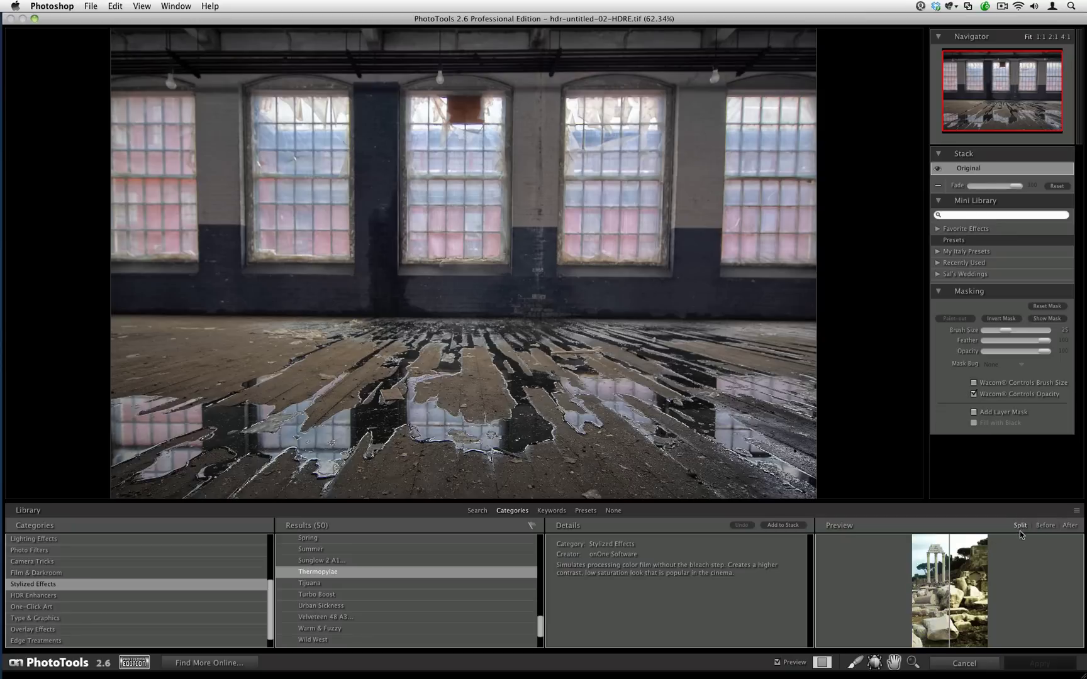
{"action": "left_click", "coordinate": [1070, 526]}
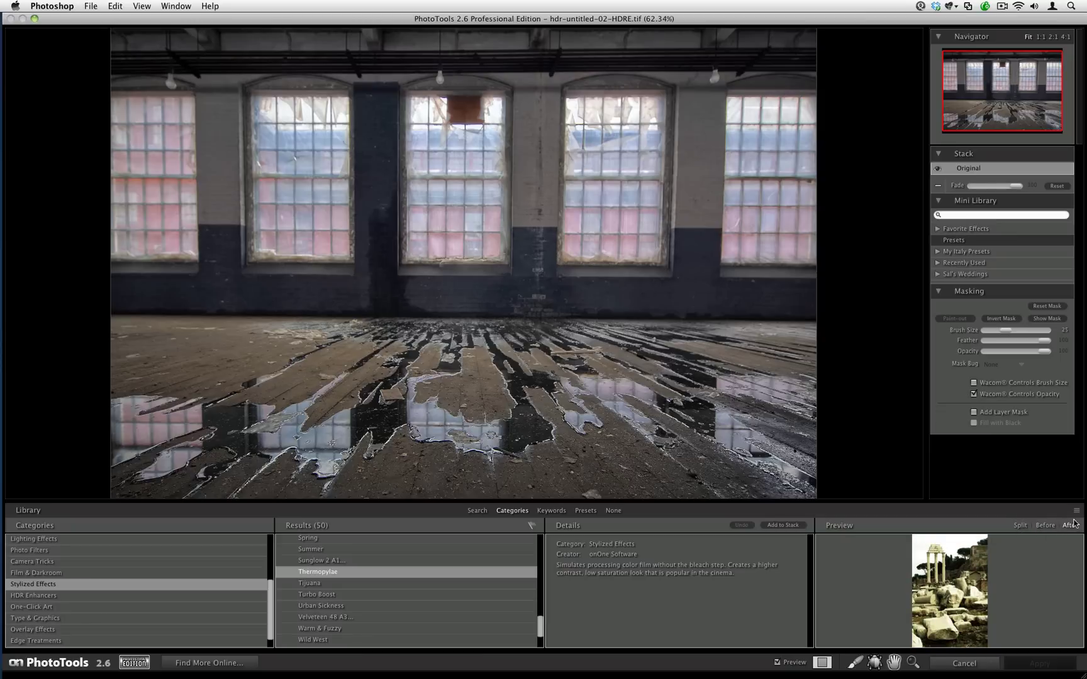
{"action": "mouse_move", "coordinate": [1077, 511]}
{"action": "left_mouse_down"}
{"action": "mouse_move", "coordinate": [1077, 394]}
{"action": "mouse_move", "coordinate": [1075, 517]}
{"action": "left_mouse_up"}
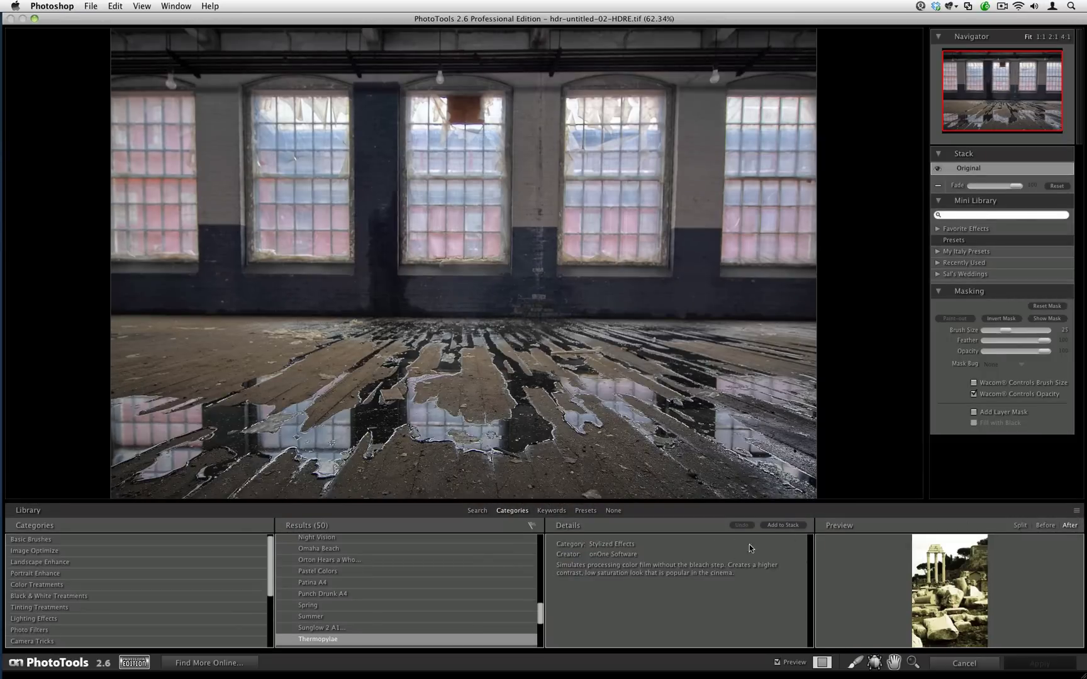
Add Thermopylae to the stack and settle its Fade slider at about 60.
{"action": "left_click", "coordinate": [789, 525]}
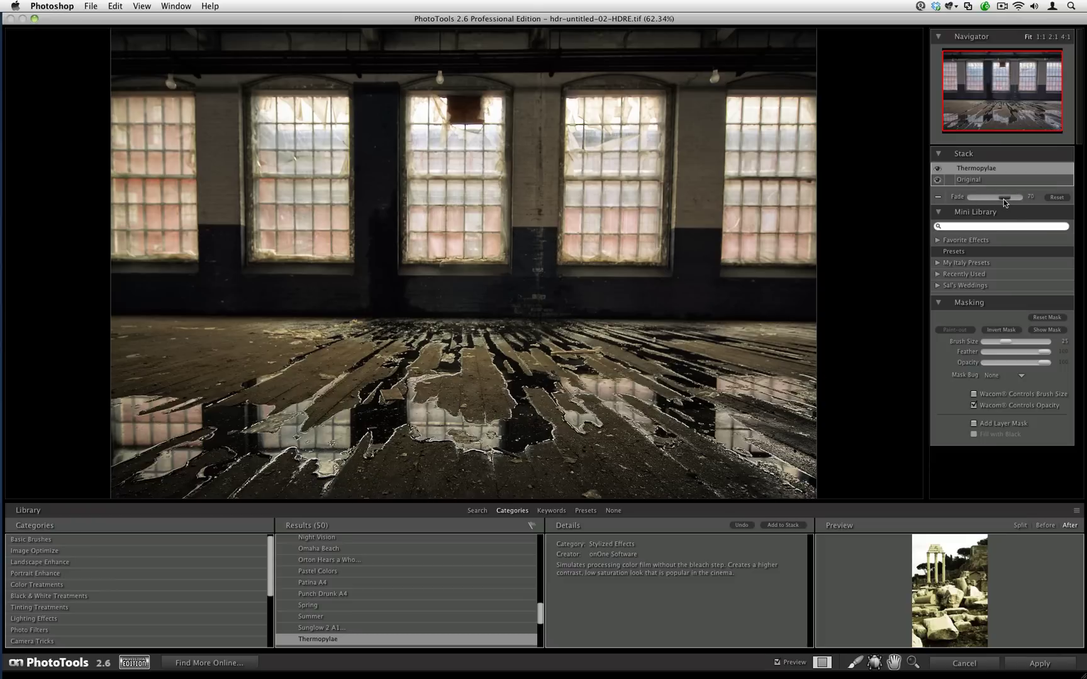
{"action": "left_click_drag", "start_coordinate": [1002, 199], "coordinate": [972, 197]}
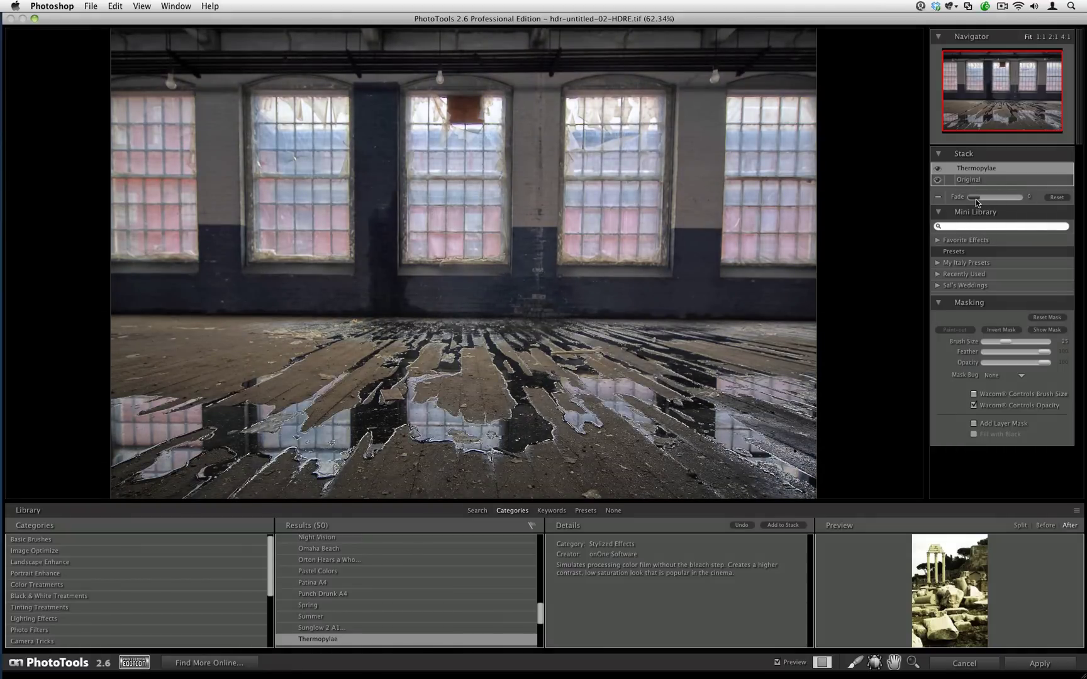
{"action": "left_click_drag", "start_coordinate": [976, 199], "coordinate": [1019, 198]}
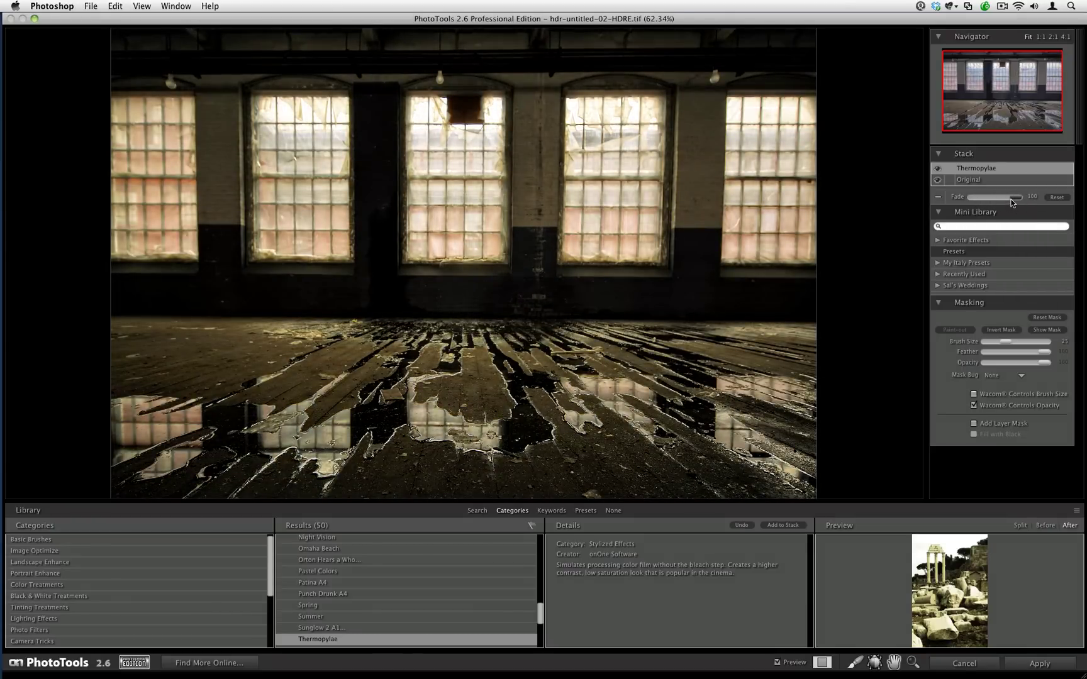
{"action": "left_click_drag", "start_coordinate": [1014, 199], "coordinate": [969, 194]}
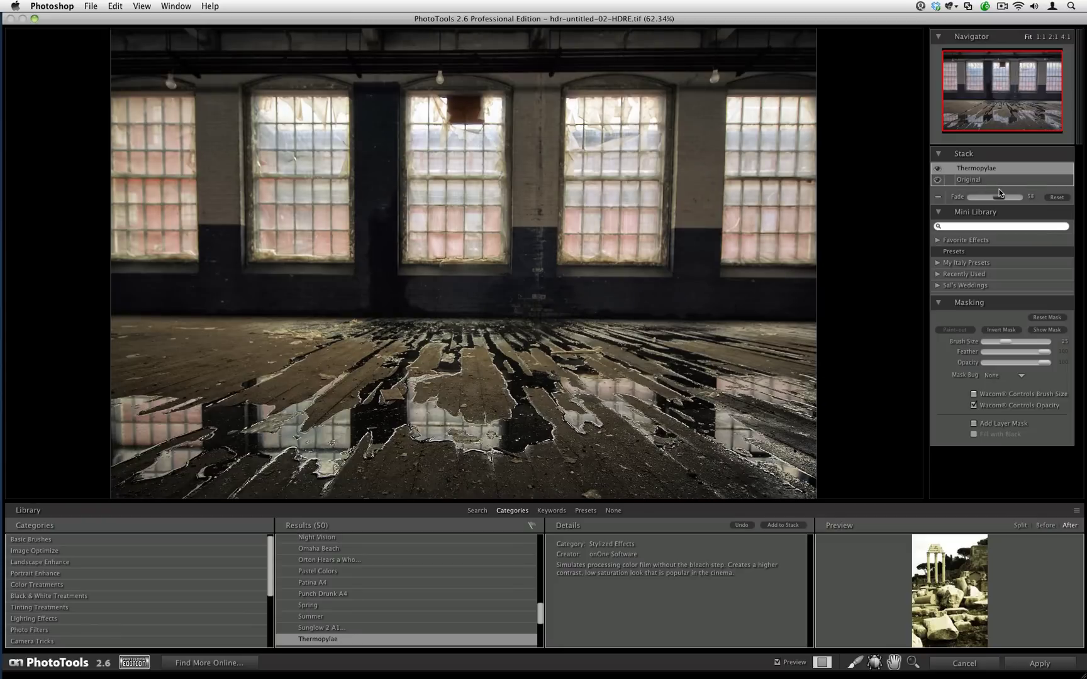
{"action": "left_click_drag", "start_coordinate": [997, 195], "coordinate": [999, 196]}
Select Urban Sickness, add it to the stack, and fade it to about 67.
{"action": "left_click_drag", "start_coordinate": [539, 609], "coordinate": [539, 625]}
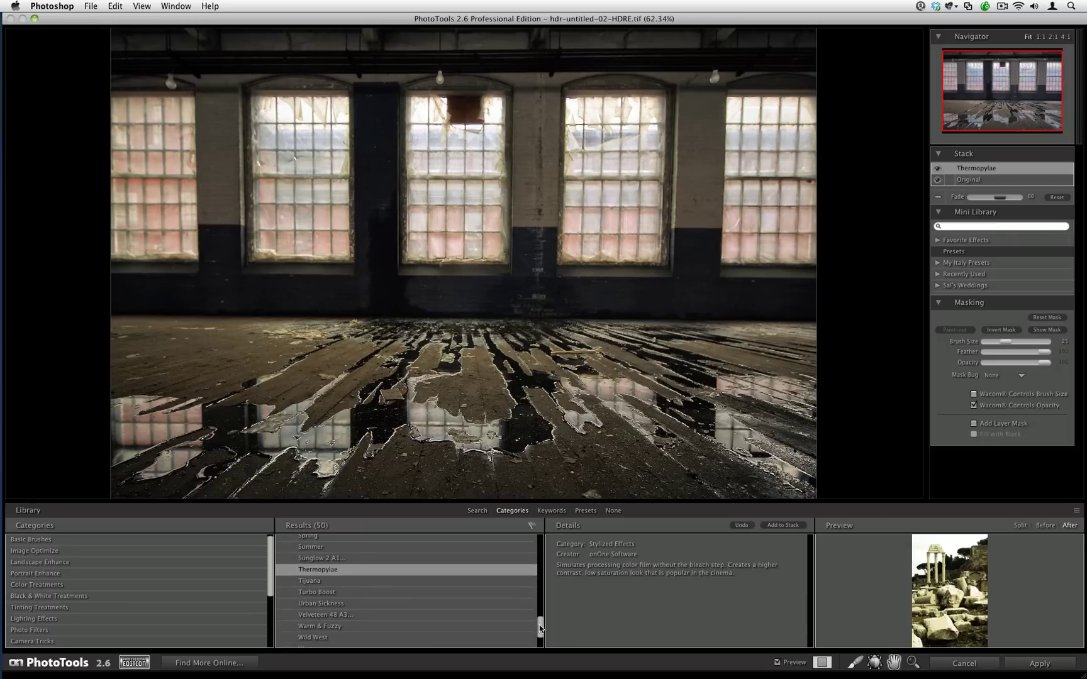
{"action": "left_click", "coordinate": [346, 603]}
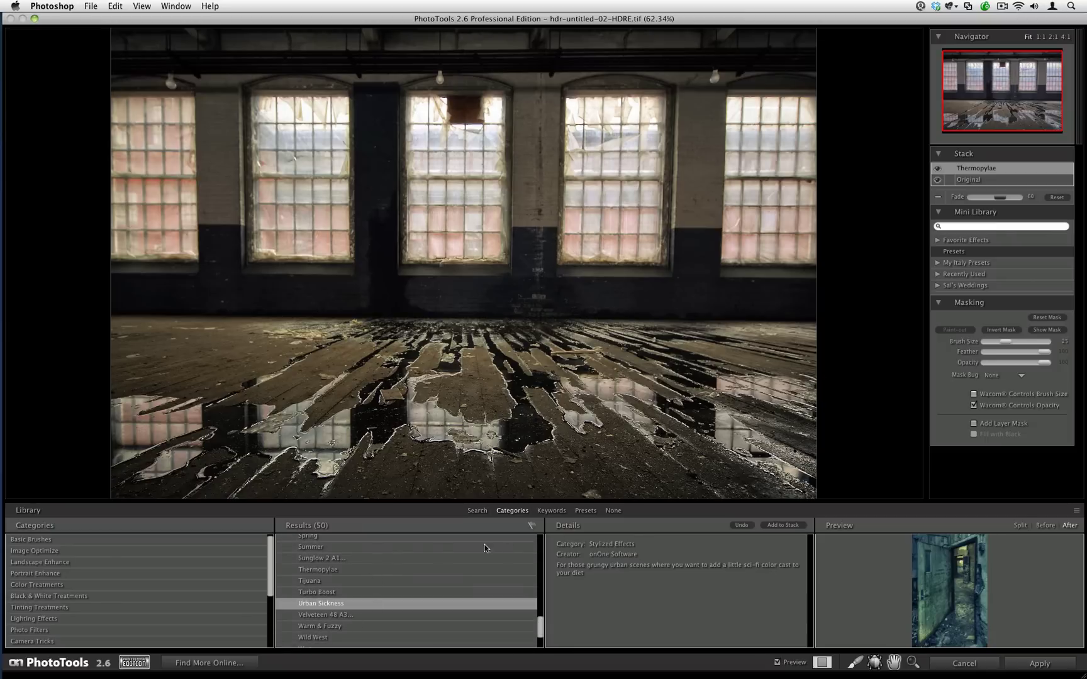
{"action": "left_click", "coordinate": [779, 526]}
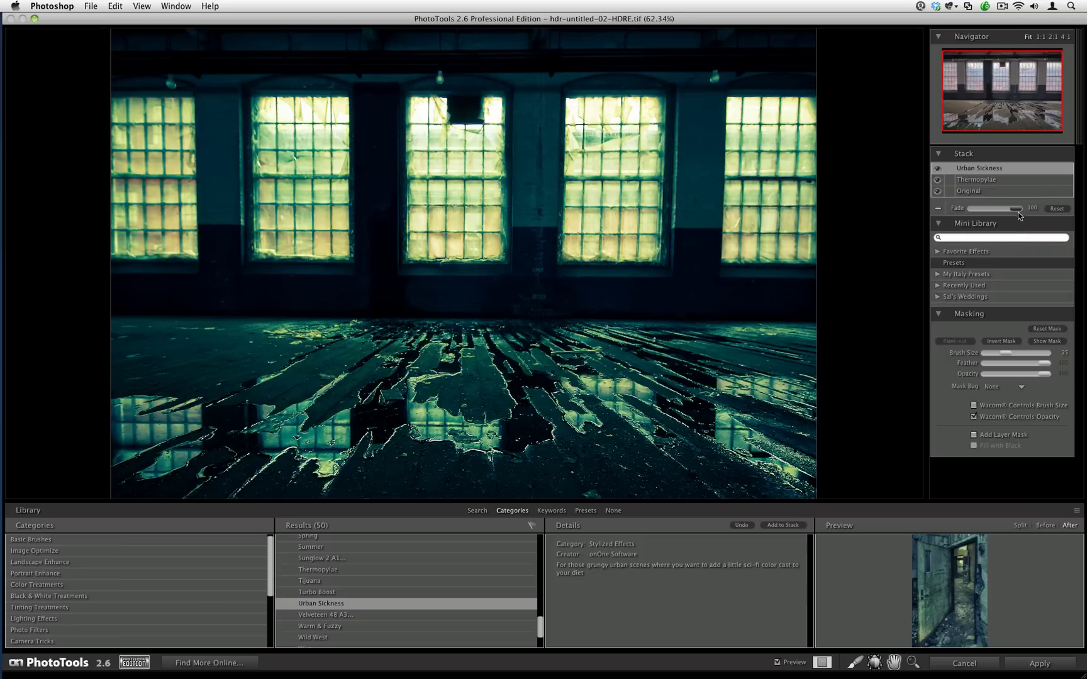
{"action": "mouse_move", "coordinate": [1007, 207]}
{"action": "left_mouse_down"}
{"action": "mouse_move", "coordinate": [981, 208]}
{"action": "mouse_move", "coordinate": [994, 208]}
{"action": "left_mouse_up"}
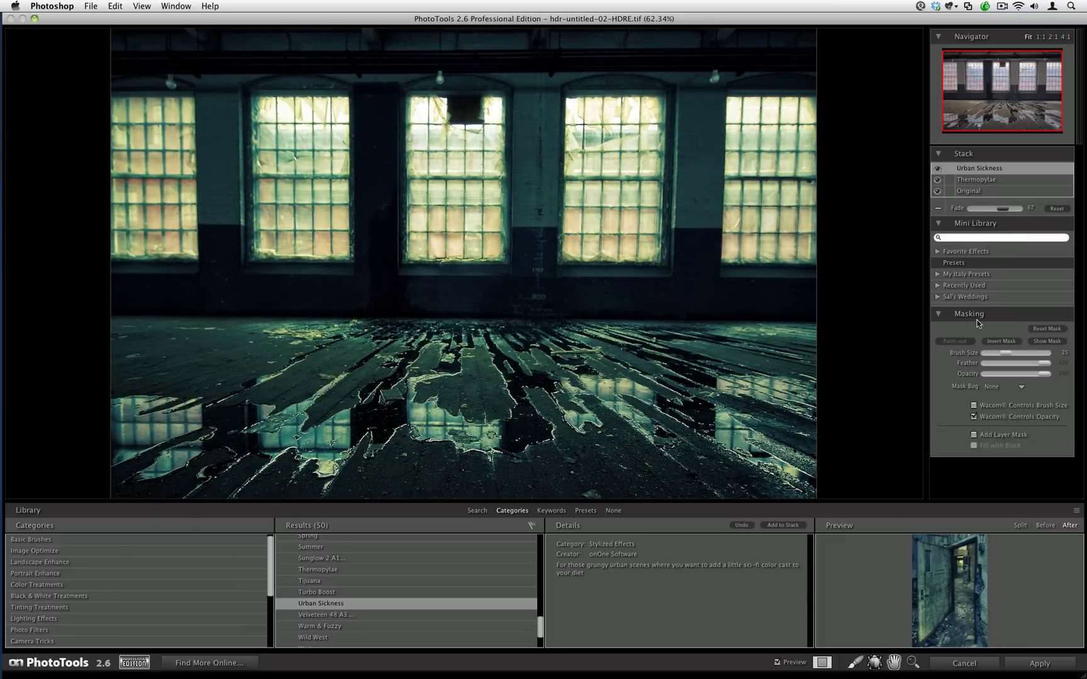
Invert the Urban Sickness mask and set the Brush tool to Paint-in mode.
{"action": "left_click", "coordinate": [991, 341]}
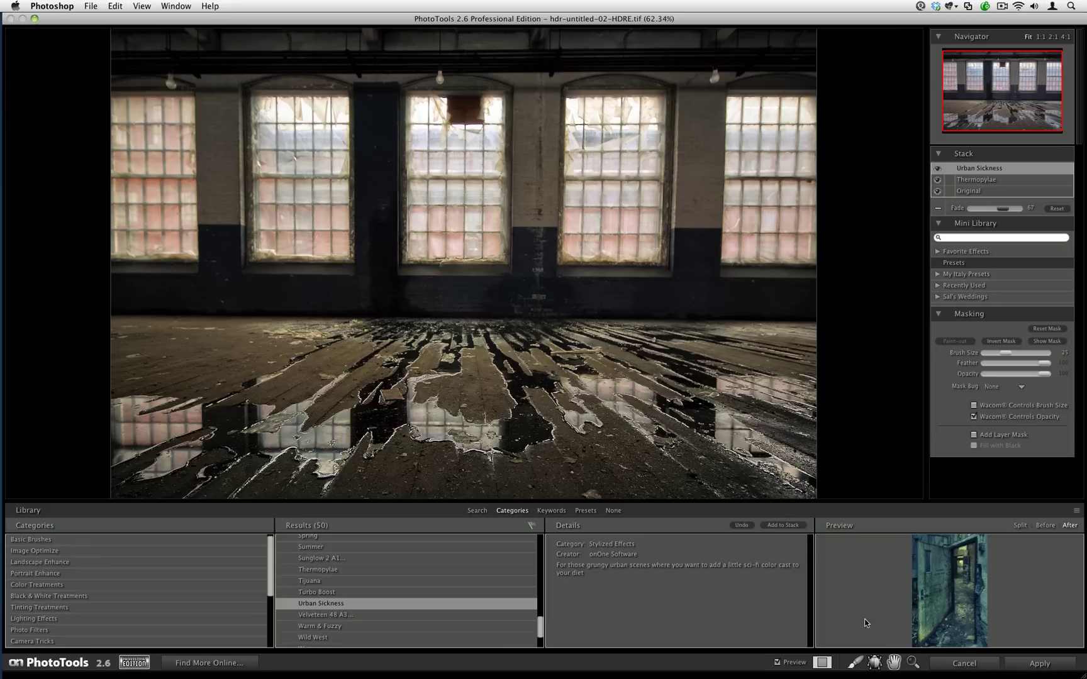
{"action": "left_click", "coordinate": [853, 666]}
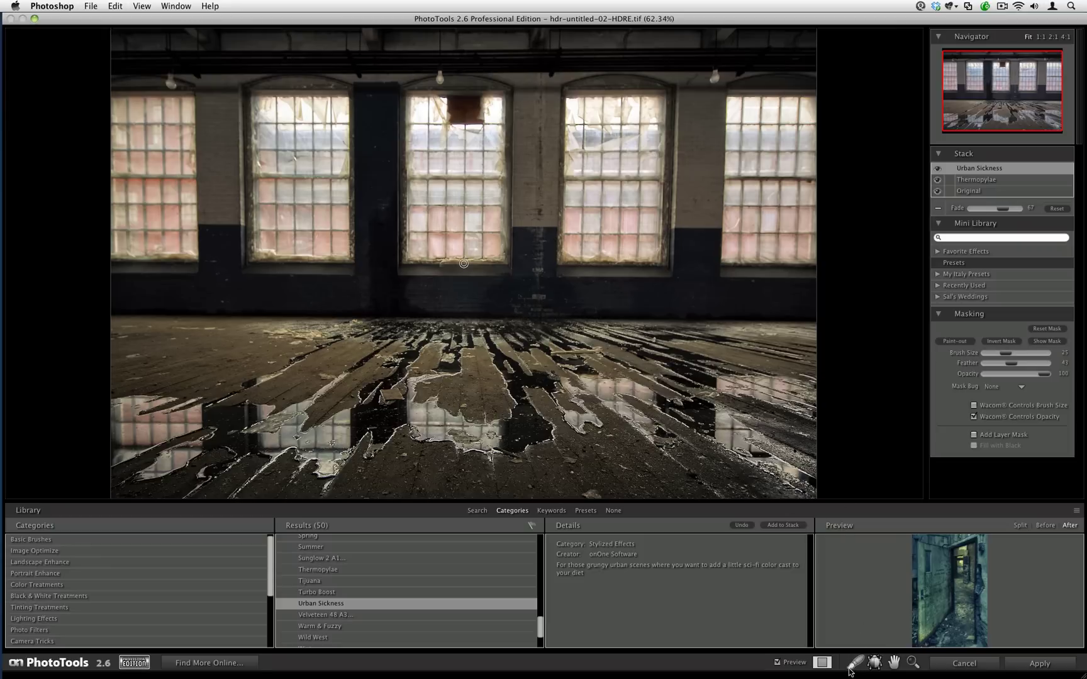
{"action": "left_click", "coordinate": [943, 344]}
Enlarge the brush and paint the teal effect back onto the windows.
{"action": "key", "text": "bracketright"}
{"action": "key", "text": "bracketright"}
{"action": "key", "text": "bracketright"}
{"action": "key", "text": "bracketright"}
{"action": "mouse_move", "coordinate": [165, 180]}
{"action": "left_mouse_down"}
{"action": "mouse_move", "coordinate": [145, 173]}
{"action": "mouse_move", "coordinate": [123, 201]}
{"action": "mouse_move", "coordinate": [140, 240]}
{"action": "mouse_move", "coordinate": [171, 247]}
{"action": "mouse_move", "coordinate": [183, 221]}
{"action": "mouse_move", "coordinate": [169, 102]}
{"action": "mouse_move", "coordinate": [167, 114]}
{"action": "left_mouse_up"}
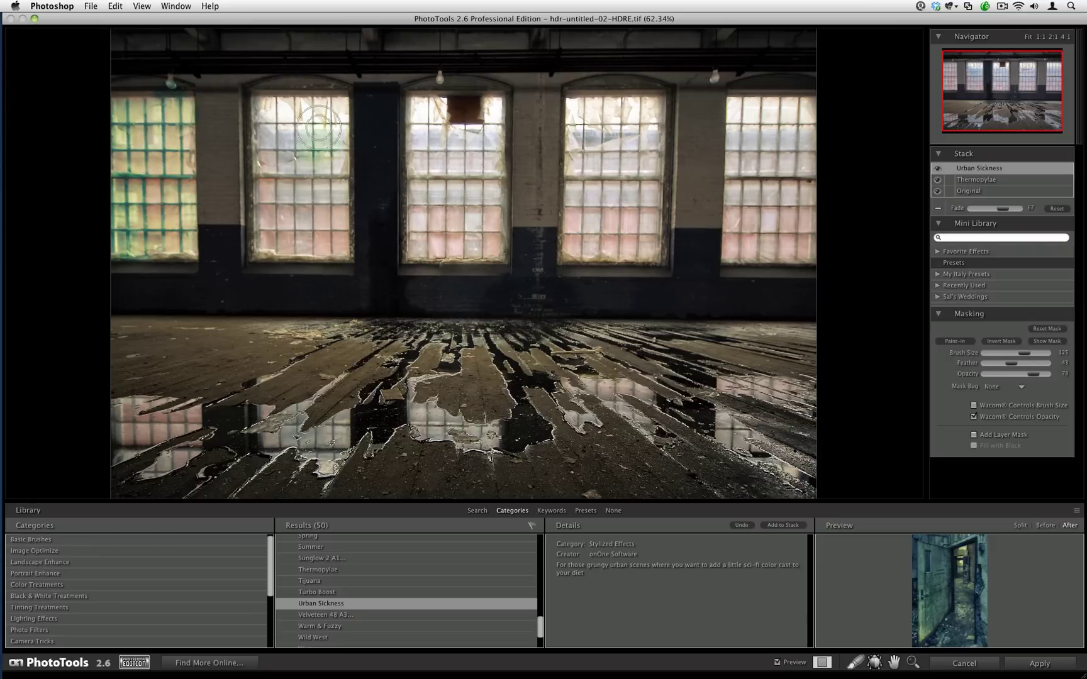
{"action": "mouse_move", "coordinate": [317, 124]}
{"action": "left_mouse_down"}
{"action": "mouse_move", "coordinate": [278, 122]}
{"action": "mouse_move", "coordinate": [270, 140]}
{"action": "mouse_move", "coordinate": [289, 234]}
{"action": "mouse_move", "coordinate": [324, 219]}
{"action": "mouse_move", "coordinate": [304, 216]}
{"action": "mouse_move", "coordinate": [321, 191]}
{"action": "mouse_move", "coordinate": [328, 142]}
{"action": "mouse_move", "coordinate": [336, 243]}
{"action": "mouse_move", "coordinate": [297, 240]}
{"action": "mouse_move", "coordinate": [405, 236]}
{"action": "mouse_move", "coordinate": [440, 181]}
{"action": "mouse_move", "coordinate": [432, 201]}
{"action": "mouse_move", "coordinate": [429, 123]}
{"action": "mouse_move", "coordinate": [433, 224]}
{"action": "mouse_move", "coordinate": [484, 234]}
{"action": "mouse_move", "coordinate": [461, 153]}
{"action": "mouse_move", "coordinate": [472, 172]}
{"action": "mouse_move", "coordinate": [483, 168]}
{"action": "mouse_move", "coordinate": [492, 120]}
{"action": "mouse_move", "coordinate": [596, 140]}
{"action": "mouse_move", "coordinate": [587, 117]}
{"action": "mouse_move", "coordinate": [636, 110]}
{"action": "mouse_move", "coordinate": [647, 238]}
{"action": "mouse_move", "coordinate": [595, 241]}
{"action": "mouse_move", "coordinate": [588, 158]}
{"action": "mouse_move", "coordinate": [585, 189]}
{"action": "mouse_move", "coordinate": [598, 199]}
{"action": "mouse_move", "coordinate": [610, 181]}
{"action": "mouse_move", "coordinate": [617, 188]}
{"action": "mouse_move", "coordinate": [595, 220]}
{"action": "mouse_move", "coordinate": [675, 244]}
{"action": "mouse_move", "coordinate": [783, 156]}
{"action": "mouse_move", "coordinate": [777, 117]}
{"action": "mouse_move", "coordinate": [801, 116]}
{"action": "mouse_move", "coordinate": [745, 116]}
{"action": "mouse_move", "coordinate": [748, 232]}
{"action": "mouse_move", "coordinate": [749, 242]}
{"action": "mouse_move", "coordinate": [806, 234]}
{"action": "mouse_move", "coordinate": [788, 176]}
{"action": "mouse_move", "coordinate": [771, 170]}
{"action": "mouse_move", "coordinate": [772, 150]}
{"action": "mouse_move", "coordinate": [693, 237]}
{"action": "left_mouse_up"}
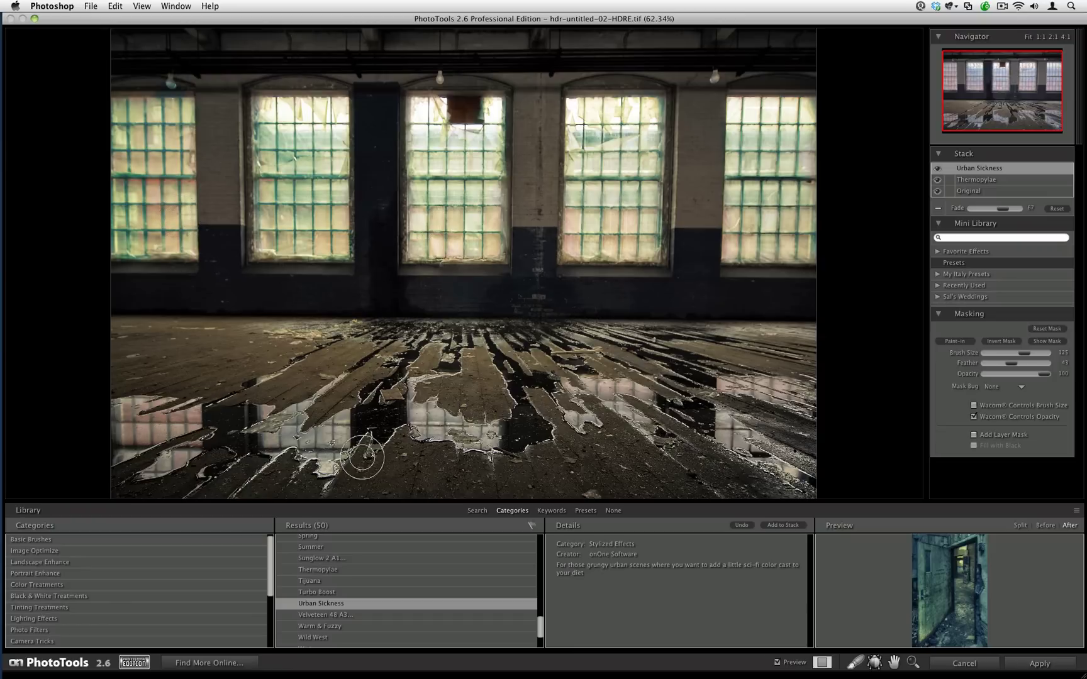
Paint the teal tint onto the left and middle windows' floor reflections.
{"action": "key", "text": "bracketleft"}
{"action": "key", "text": "bracketleft"}
{"action": "key", "text": "bracketleft"}
{"action": "mouse_move", "coordinate": [127, 430]}
{"action": "left_mouse_down"}
{"action": "mouse_move", "coordinate": [138, 403]}
{"action": "mouse_move", "coordinate": [125, 450]}
{"action": "mouse_move", "coordinate": [183, 410]}
{"action": "mouse_move", "coordinate": [190, 418]}
{"action": "mouse_move", "coordinate": [146, 410]}
{"action": "mouse_move", "coordinate": [165, 460]}
{"action": "mouse_move", "coordinate": [166, 429]}
{"action": "mouse_move", "coordinate": [189, 421]}
{"action": "mouse_move", "coordinate": [178, 464]}
{"action": "mouse_move", "coordinate": [155, 470]}
{"action": "mouse_move", "coordinate": [273, 417]}
{"action": "mouse_move", "coordinate": [264, 409]}
{"action": "mouse_move", "coordinate": [276, 441]}
{"action": "mouse_move", "coordinate": [298, 424]}
{"action": "mouse_move", "coordinate": [291, 411]}
{"action": "mouse_move", "coordinate": [339, 376]}
{"action": "left_mouse_up"}
{"action": "key", "text": "bracketleft"}
{"action": "key", "text": "bracketleft"}
Paint the teal tint over the right-side floor reflections and touch them up.
{"action": "key", "text": "bracketleft"}
{"action": "key", "text": "bracketright"}
{"action": "key", "text": "bracketright"}
{"action": "key", "text": "bracketright"}
{"action": "key", "text": "bracketright"}
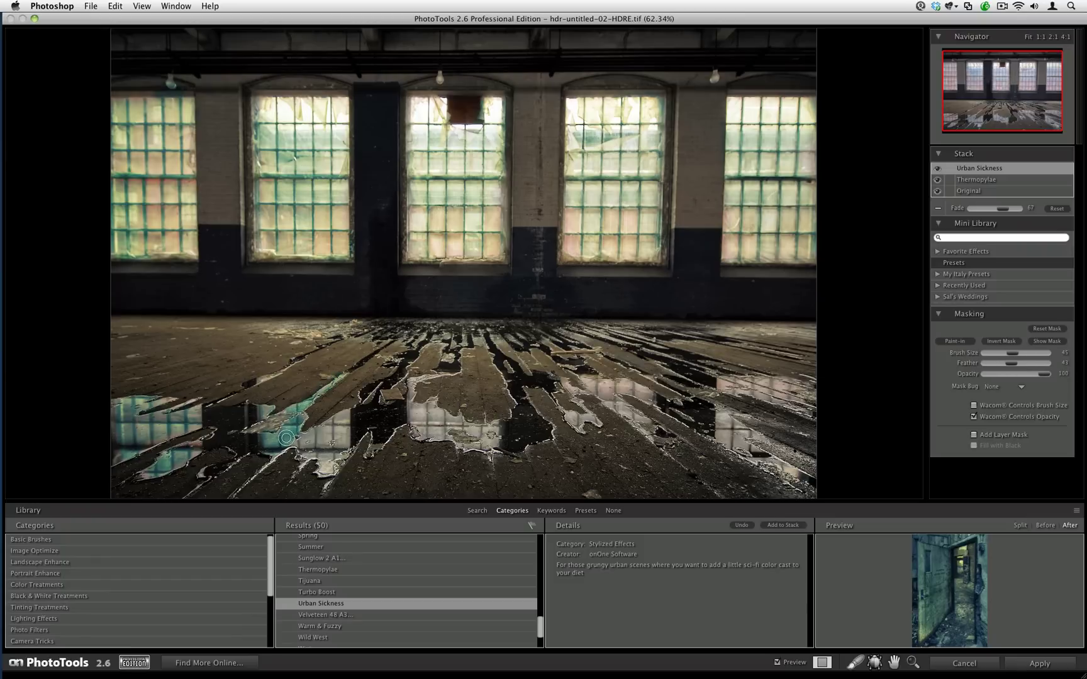
{"action": "mouse_move", "coordinate": [298, 438]}
{"action": "left_mouse_down"}
{"action": "mouse_move", "coordinate": [342, 427]}
{"action": "mouse_move", "coordinate": [326, 459]}
{"action": "mouse_move", "coordinate": [339, 427]}
{"action": "mouse_move", "coordinate": [458, 379]}
{"action": "mouse_move", "coordinate": [431, 419]}
{"action": "mouse_move", "coordinate": [421, 410]}
{"action": "mouse_move", "coordinate": [434, 433]}
{"action": "mouse_move", "coordinate": [452, 421]}
{"action": "mouse_move", "coordinate": [491, 430]}
{"action": "mouse_move", "coordinate": [486, 443]}
{"action": "mouse_move", "coordinate": [439, 435]}
{"action": "mouse_move", "coordinate": [412, 368]}
{"action": "mouse_move", "coordinate": [413, 398]}
{"action": "mouse_move", "coordinate": [411, 390]}
{"action": "mouse_move", "coordinate": [432, 401]}
{"action": "left_mouse_up"}
{"action": "key", "text": "bracketleft"}
{"action": "key", "text": "bracketleft"}
{"action": "key", "text": "bracketleft"}
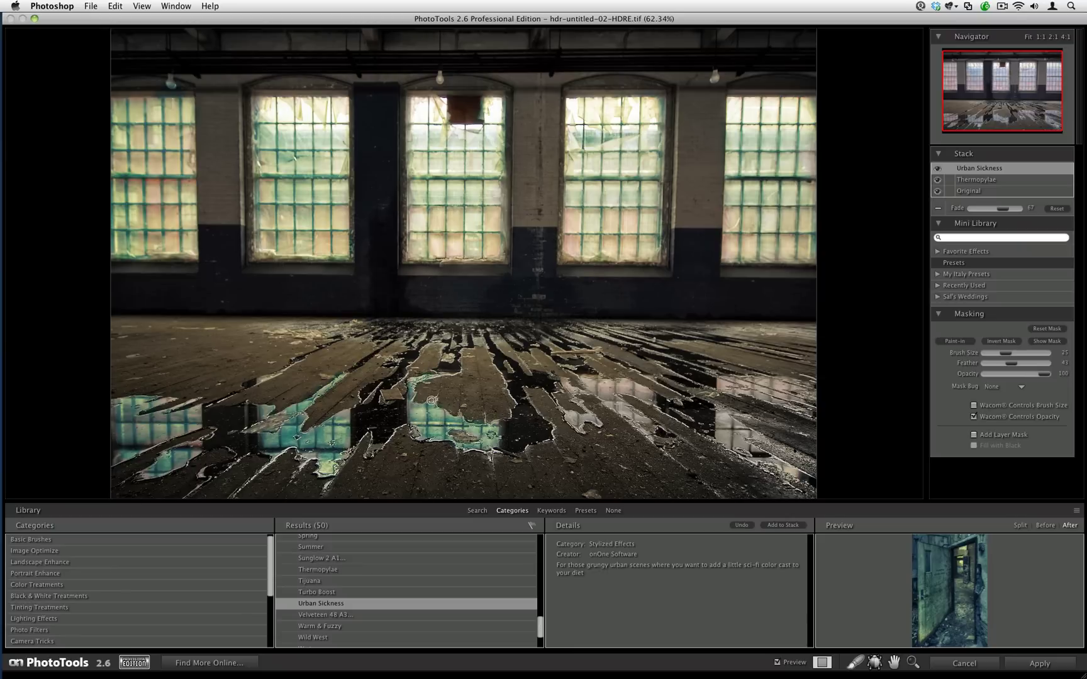
{"action": "mouse_move", "coordinate": [577, 417]}
{"action": "left_mouse_down"}
{"action": "mouse_move", "coordinate": [591, 418]}
{"action": "mouse_move", "coordinate": [588, 407]}
{"action": "left_mouse_up"}
{"action": "mouse_move", "coordinate": [593, 386]}
{"action": "left_mouse_down"}
{"action": "mouse_move", "coordinate": [632, 386]}
{"action": "mouse_move", "coordinate": [610, 404]}
{"action": "mouse_move", "coordinate": [638, 440]}
{"action": "mouse_move", "coordinate": [639, 427]}
{"action": "left_mouse_up"}
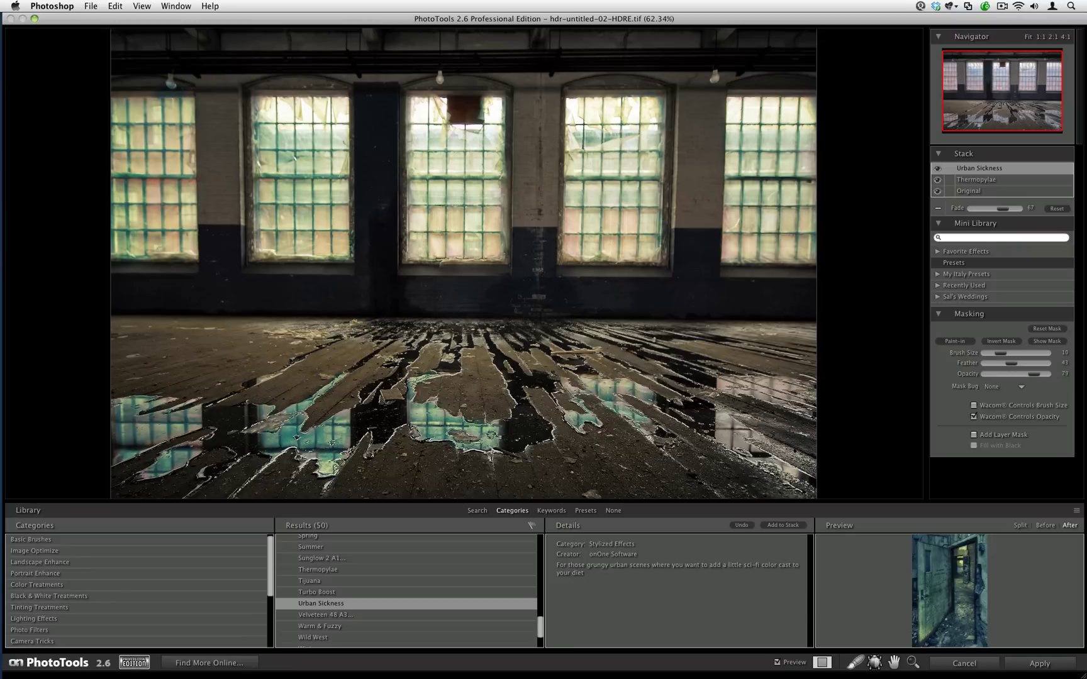
{"action": "mouse_move", "coordinate": [739, 440]}
{"action": "left_mouse_down"}
{"action": "mouse_move", "coordinate": [722, 435]}
{"action": "mouse_move", "coordinate": [725, 420]}
{"action": "mouse_move", "coordinate": [805, 482]}
{"action": "mouse_move", "coordinate": [725, 431]}
{"action": "mouse_move", "coordinate": [753, 433]}
{"action": "mouse_move", "coordinate": [743, 388]}
{"action": "mouse_move", "coordinate": [727, 380]}
{"action": "mouse_move", "coordinate": [744, 387]}
{"action": "left_mouse_up"}
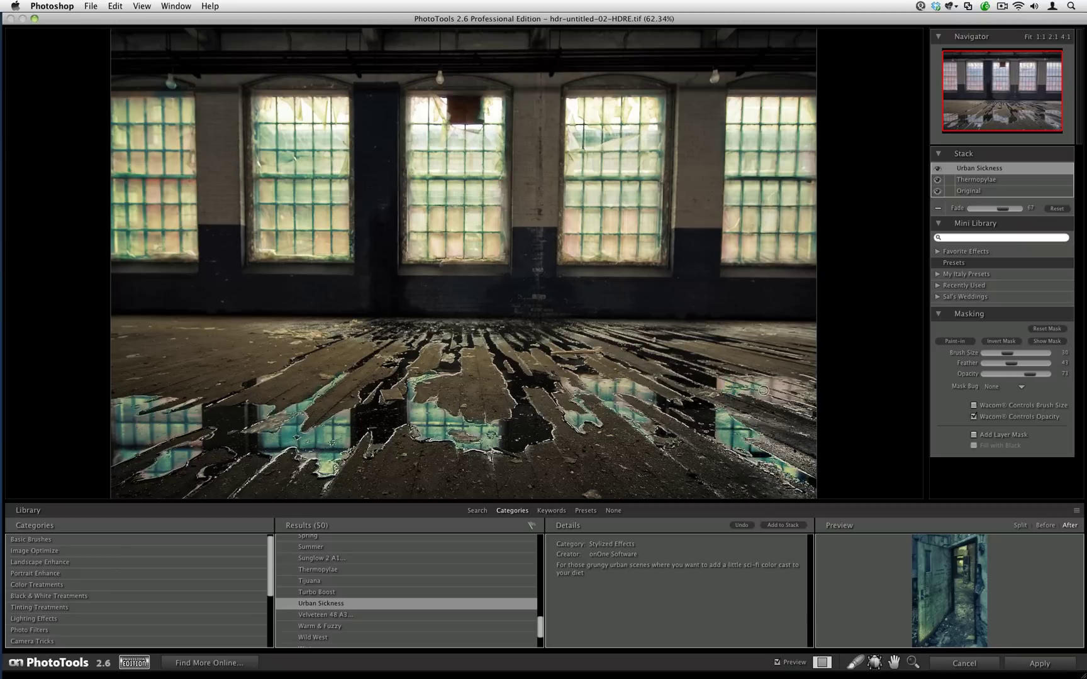
{"action": "mouse_move", "coordinate": [763, 391]}
{"action": "left_mouse_down"}
{"action": "mouse_move", "coordinate": [794, 398]}
{"action": "mouse_move", "coordinate": [794, 386]}
{"action": "mouse_move", "coordinate": [791, 397]}
{"action": "mouse_move", "coordinate": [738, 384]}
{"action": "mouse_move", "coordinate": [766, 409]}
{"action": "left_mouse_up"}
{"action": "left_click", "coordinate": [1046, 341]}
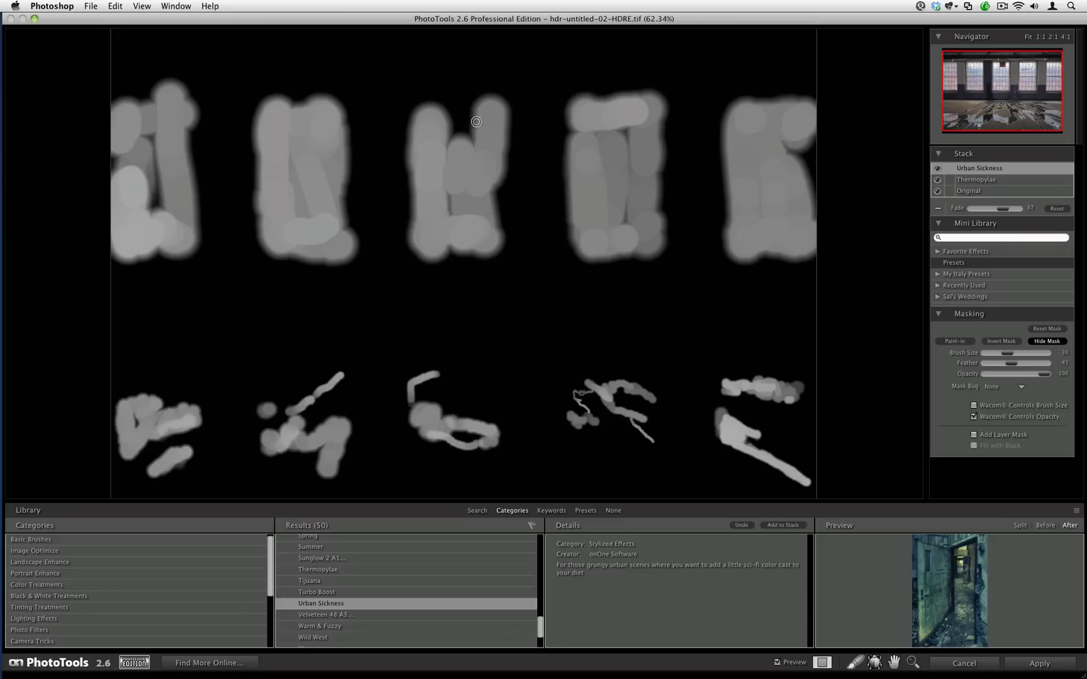
{"action": "left_click", "coordinate": [1047, 343]}
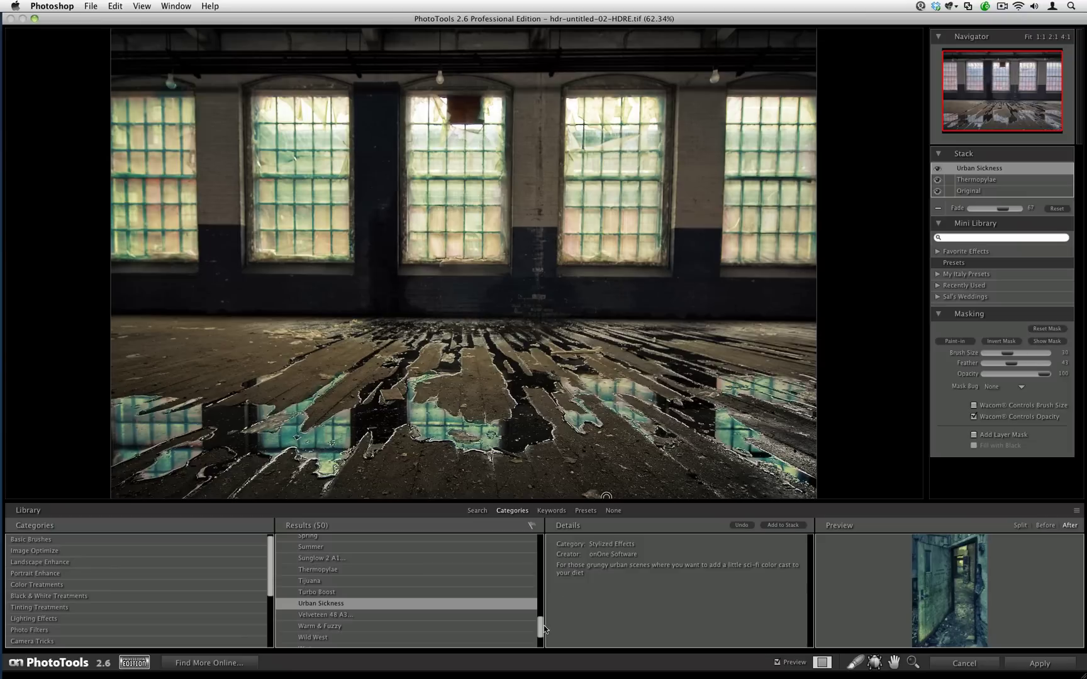
Select Blue Dawn Leonidas A4, add it to the stack, and fade it to about 21.
{"action": "left_click_drag", "start_coordinate": [544, 625], "coordinate": [538, 546]}
{"action": "left_click", "coordinate": [432, 559]}
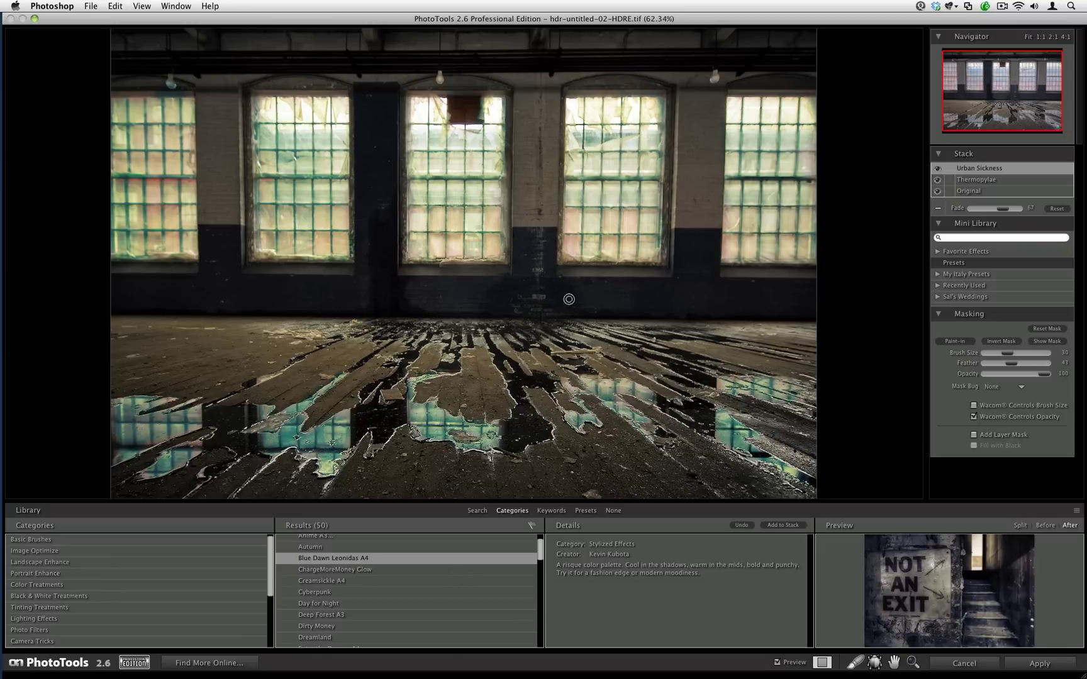
{"action": "left_click", "coordinate": [783, 527]}
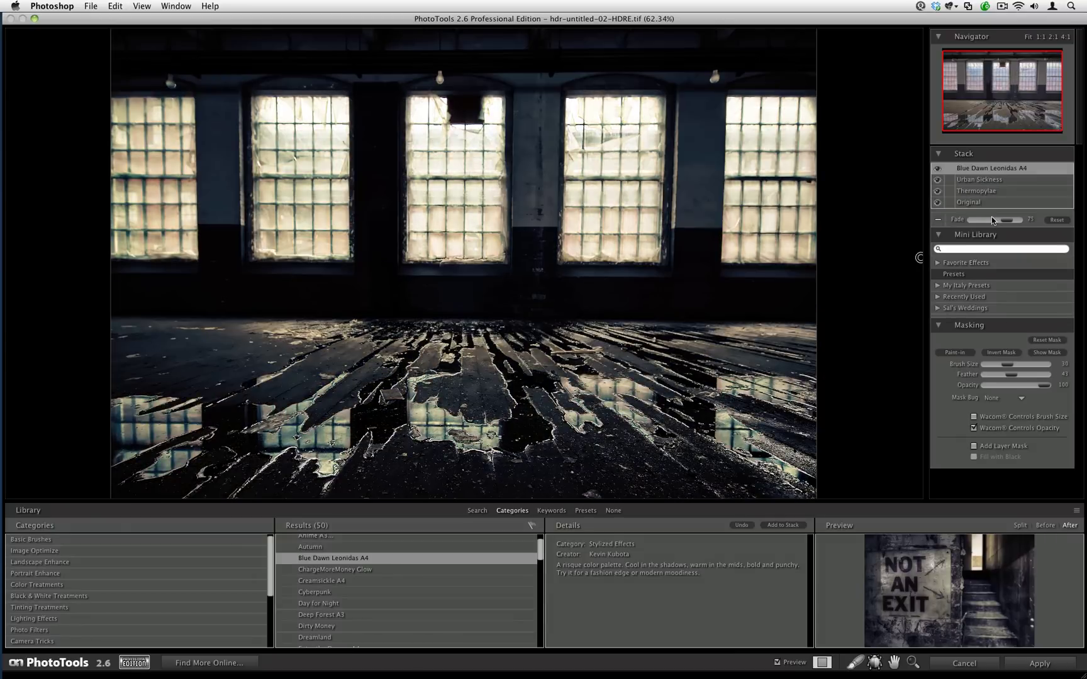
{"action": "left_click_drag", "start_coordinate": [1008, 221], "coordinate": [967, 223]}
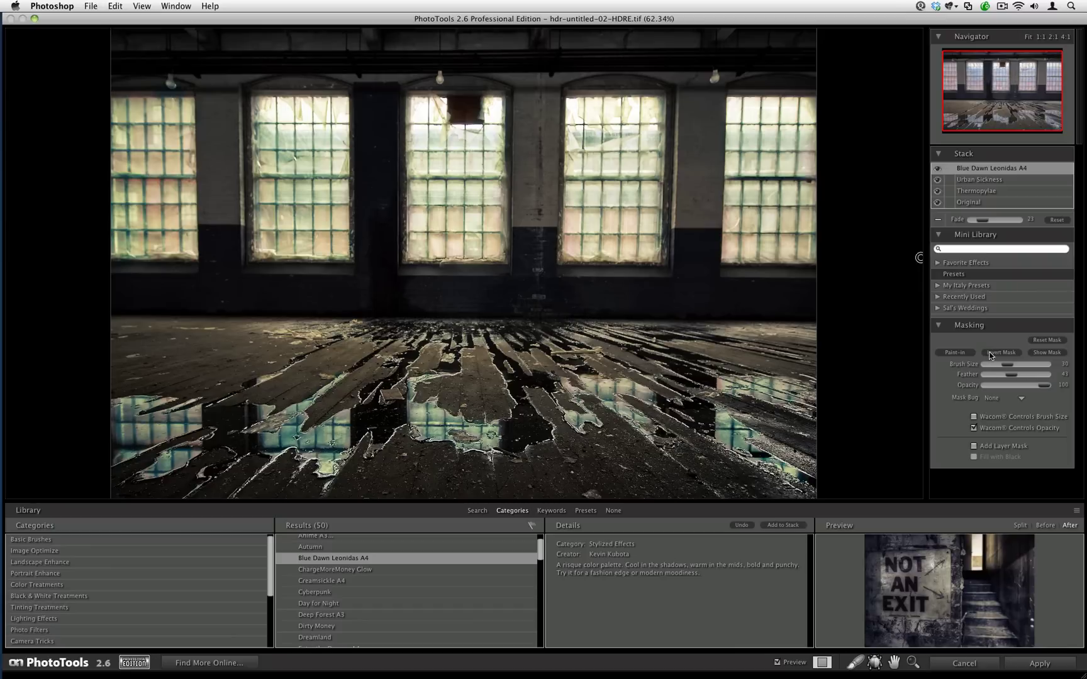
Invert the Blue Dawn Leonidas A4 mask and paint the effect back onto the floor and back wall.
{"action": "left_click", "coordinate": [990, 353]}
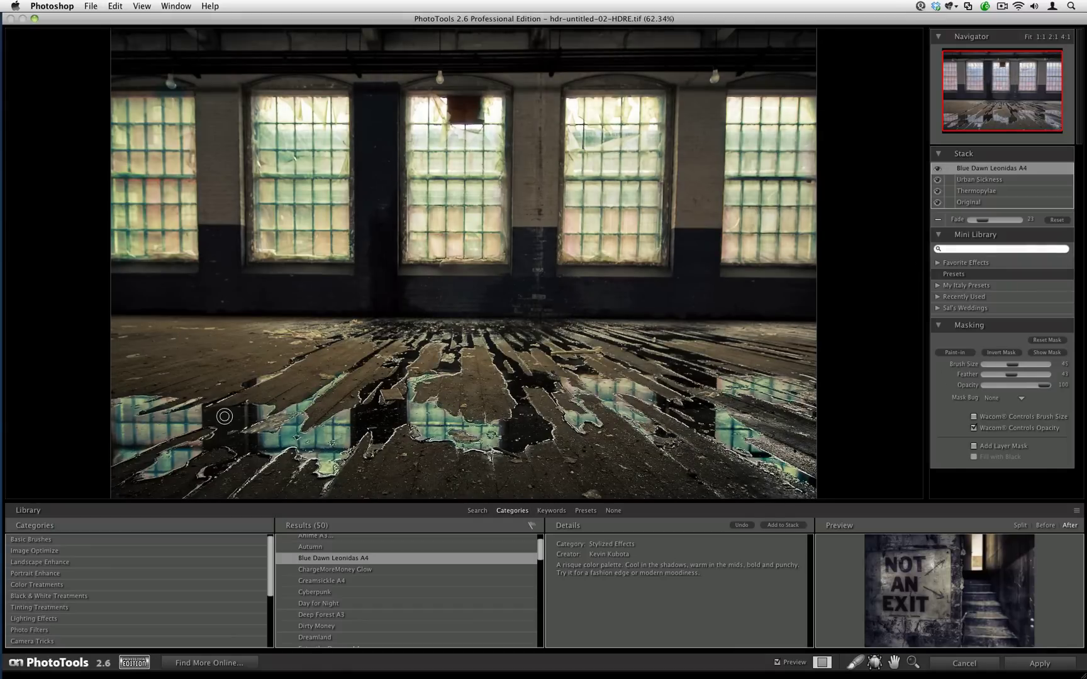
{"action": "mouse_move", "coordinate": [225, 416]}
{"action": "left_mouse_down"}
{"action": "mouse_move", "coordinate": [216, 439]}
{"action": "mouse_move", "coordinate": [247, 440]}
{"action": "mouse_move", "coordinate": [230, 472]}
{"action": "mouse_move", "coordinate": [213, 472]}
{"action": "mouse_move", "coordinate": [254, 443]}
{"action": "mouse_move", "coordinate": [350, 418]}
{"action": "mouse_move", "coordinate": [352, 433]}
{"action": "mouse_move", "coordinate": [356, 416]}
{"action": "mouse_move", "coordinate": [370, 426]}
{"action": "mouse_move", "coordinate": [377, 414]}
{"action": "mouse_move", "coordinate": [381, 430]}
{"action": "mouse_move", "coordinate": [402, 405]}
{"action": "mouse_move", "coordinate": [362, 398]}
{"action": "mouse_move", "coordinate": [399, 372]}
{"action": "mouse_move", "coordinate": [378, 406]}
{"action": "mouse_move", "coordinate": [400, 357]}
{"action": "left_mouse_up"}
{"action": "mouse_move", "coordinate": [487, 336]}
{"action": "left_mouse_down"}
{"action": "mouse_move", "coordinate": [517, 393]}
{"action": "mouse_move", "coordinate": [517, 371]}
{"action": "mouse_move", "coordinate": [508, 441]}
{"action": "mouse_move", "coordinate": [539, 433]}
{"action": "mouse_move", "coordinate": [527, 411]}
{"action": "mouse_move", "coordinate": [545, 375]}
{"action": "mouse_move", "coordinate": [586, 439]}
{"action": "mouse_move", "coordinate": [578, 374]}
{"action": "mouse_move", "coordinate": [546, 383]}
{"action": "left_mouse_up"}
{"action": "mouse_move", "coordinate": [701, 424]}
{"action": "left_mouse_down"}
{"action": "mouse_move", "coordinate": [664, 408]}
{"action": "mouse_move", "coordinate": [688, 405]}
{"action": "mouse_move", "coordinate": [704, 420]}
{"action": "mouse_move", "coordinate": [690, 384]}
{"action": "mouse_move", "coordinate": [673, 378]}
{"action": "mouse_move", "coordinate": [699, 374]}
{"action": "mouse_move", "coordinate": [676, 364]}
{"action": "mouse_move", "coordinate": [687, 359]}
{"action": "mouse_move", "coordinate": [690, 392]}
{"action": "left_mouse_up"}
{"action": "key", "text": "bracketright"}
{"action": "key", "text": "bracketright"}
{"action": "key", "text": "bracketright"}
{"action": "key", "text": "bracketright"}
{"action": "key", "text": "bracketright"}
{"action": "key", "text": "bracketright"}
{"action": "mouse_move", "coordinate": [687, 296]}
{"action": "left_mouse_down"}
{"action": "mouse_move", "coordinate": [801, 298]}
{"action": "mouse_move", "coordinate": [682, 296]}
{"action": "mouse_move", "coordinate": [686, 249]}
{"action": "mouse_move", "coordinate": [683, 296]}
{"action": "mouse_move", "coordinate": [578, 293]}
{"action": "mouse_move", "coordinate": [629, 292]}
{"action": "mouse_move", "coordinate": [507, 276]}
{"action": "mouse_move", "coordinate": [531, 284]}
{"action": "mouse_move", "coordinate": [533, 297]}
{"action": "mouse_move", "coordinate": [543, 263]}
{"action": "mouse_move", "coordinate": [537, 301]}
{"action": "mouse_move", "coordinate": [418, 299]}
{"action": "mouse_move", "coordinate": [441, 292]}
{"action": "mouse_move", "coordinate": [422, 285]}
{"action": "mouse_move", "coordinate": [382, 300]}
{"action": "mouse_move", "coordinate": [365, 141]}
{"action": "mouse_move", "coordinate": [370, 296]}
{"action": "mouse_move", "coordinate": [387, 129]}
{"action": "mouse_move", "coordinate": [372, 127]}
{"action": "mouse_move", "coordinate": [368, 302]}
{"action": "mouse_move", "coordinate": [318, 300]}
{"action": "mouse_move", "coordinate": [328, 293]}
{"action": "mouse_move", "coordinate": [307, 303]}
{"action": "mouse_move", "coordinate": [300, 331]}
{"action": "mouse_move", "coordinate": [343, 289]}
{"action": "mouse_move", "coordinate": [291, 301]}
{"action": "mouse_move", "coordinate": [336, 300]}
{"action": "mouse_move", "coordinate": [210, 296]}
{"action": "mouse_move", "coordinate": [223, 272]}
{"action": "mouse_move", "coordinate": [216, 253]}
{"action": "mouse_move", "coordinate": [211, 297]}
{"action": "mouse_move", "coordinate": [114, 286]}
{"action": "mouse_move", "coordinate": [187, 282]}
{"action": "mouse_move", "coordinate": [124, 296]}
{"action": "left_mouse_up"}
Hide the effects library, fit the image to screen, and toggle Preview to compare with the original.
{"action": "left_click", "coordinate": [611, 511]}
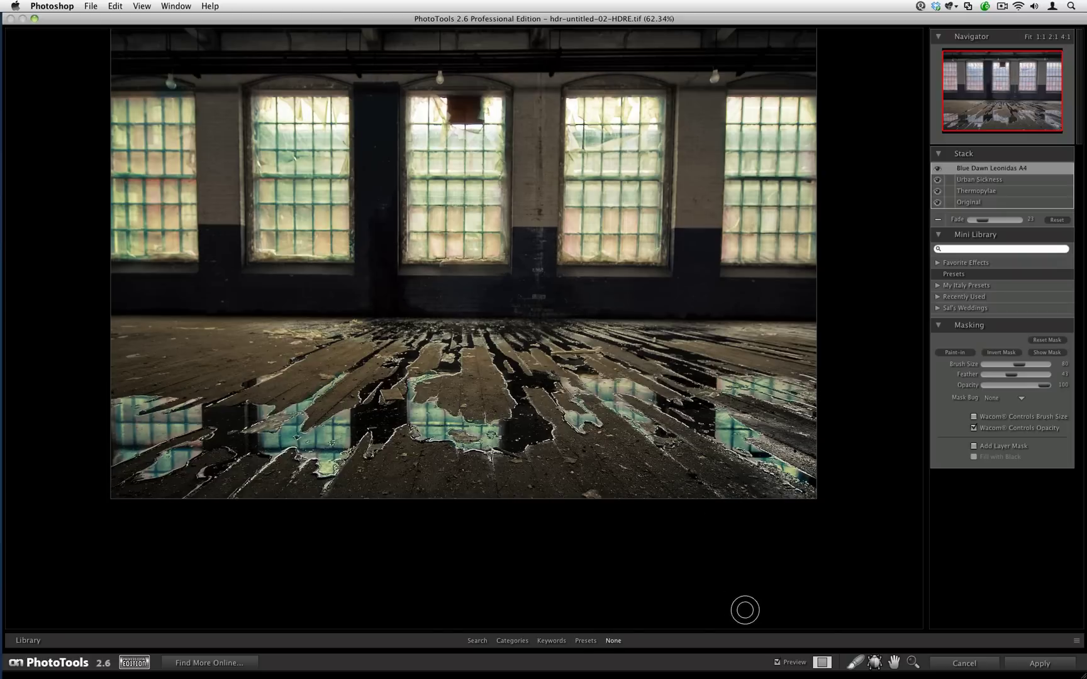
{"action": "left_click", "coordinate": [140, 6]}
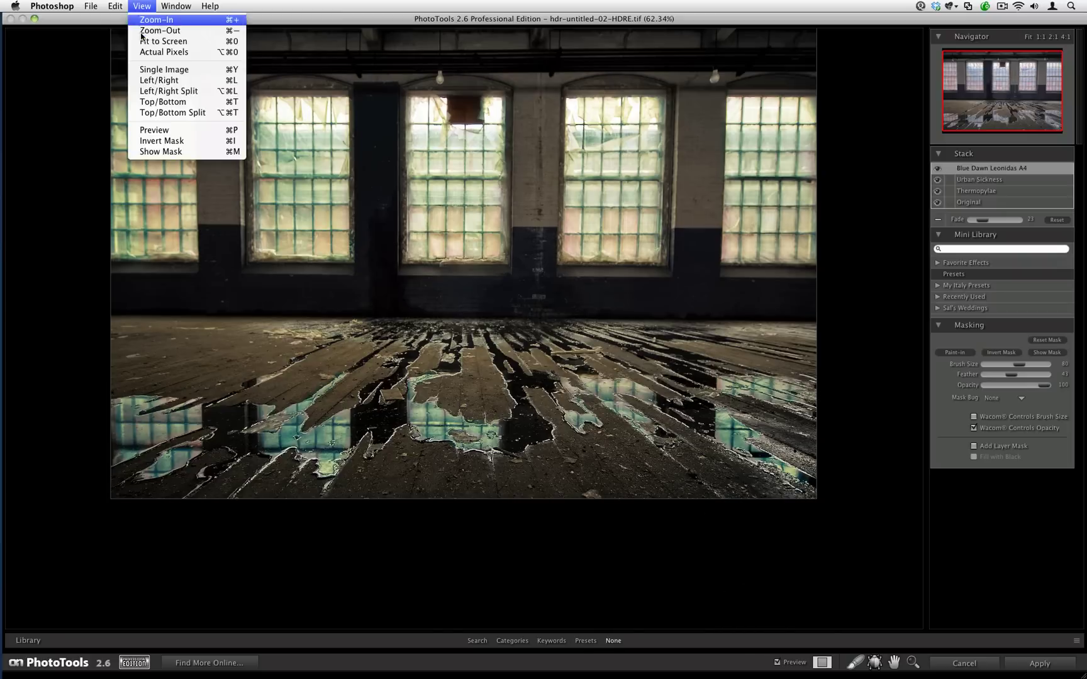
{"action": "left_click", "coordinate": [143, 47]}
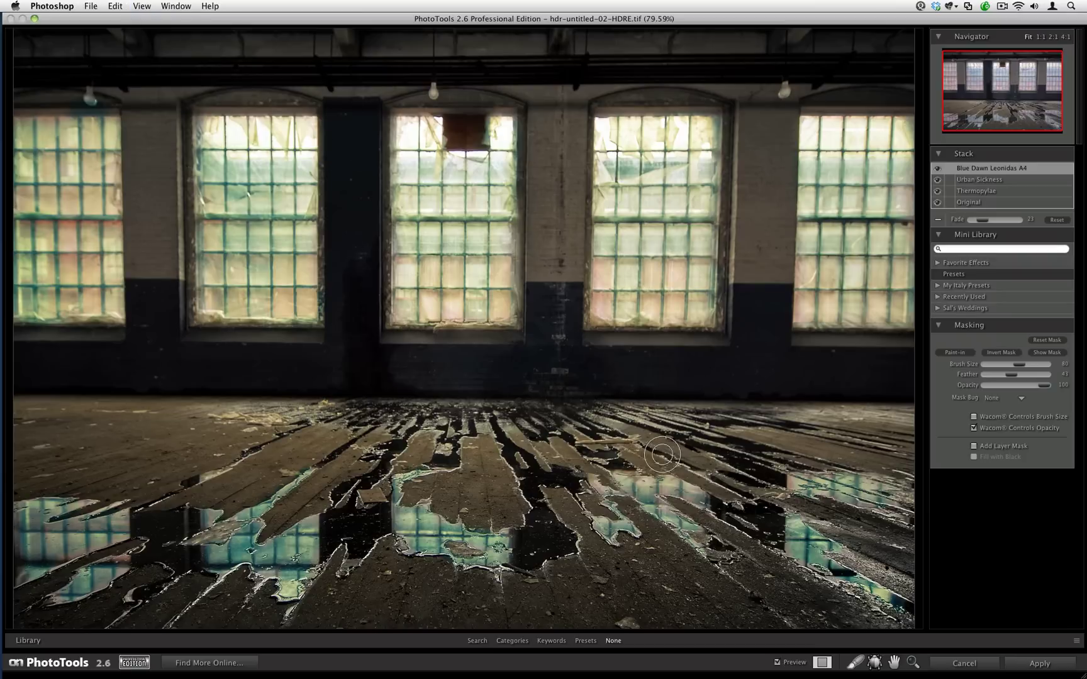
{"action": "left_click", "coordinate": [777, 662]}
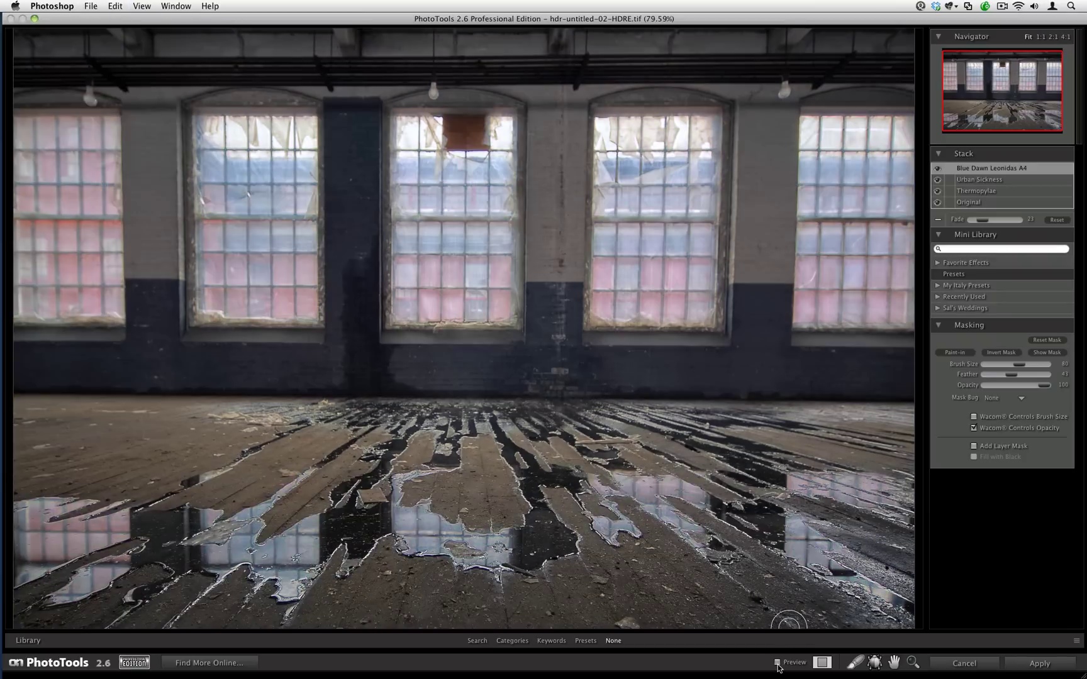
{"action": "left_click", "coordinate": [777, 663]}
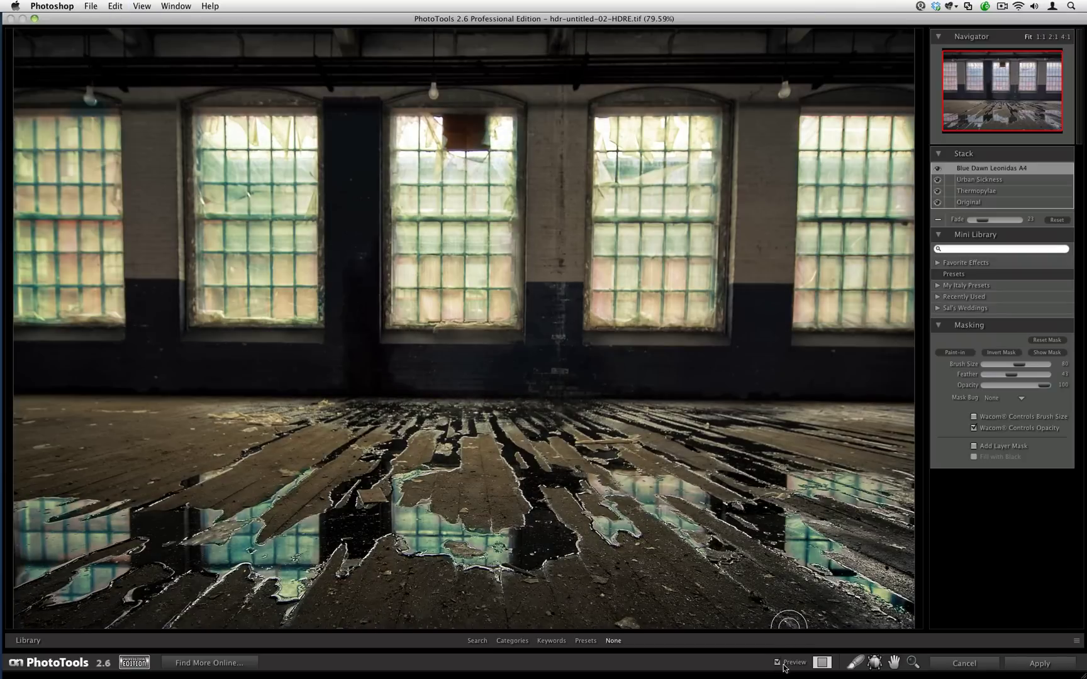
Apply the effect stack and open the new stylized TIFF from Grid view in Loupe.
{"action": "left_click", "coordinate": [1039, 664]}
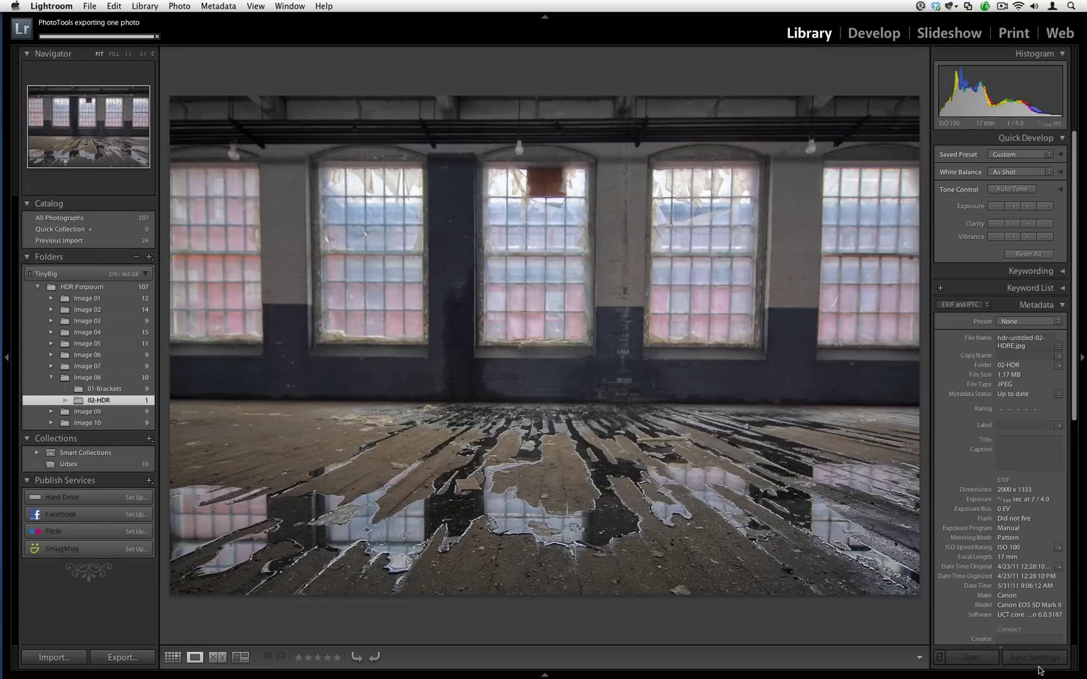
{"action": "key", "text": "g"}
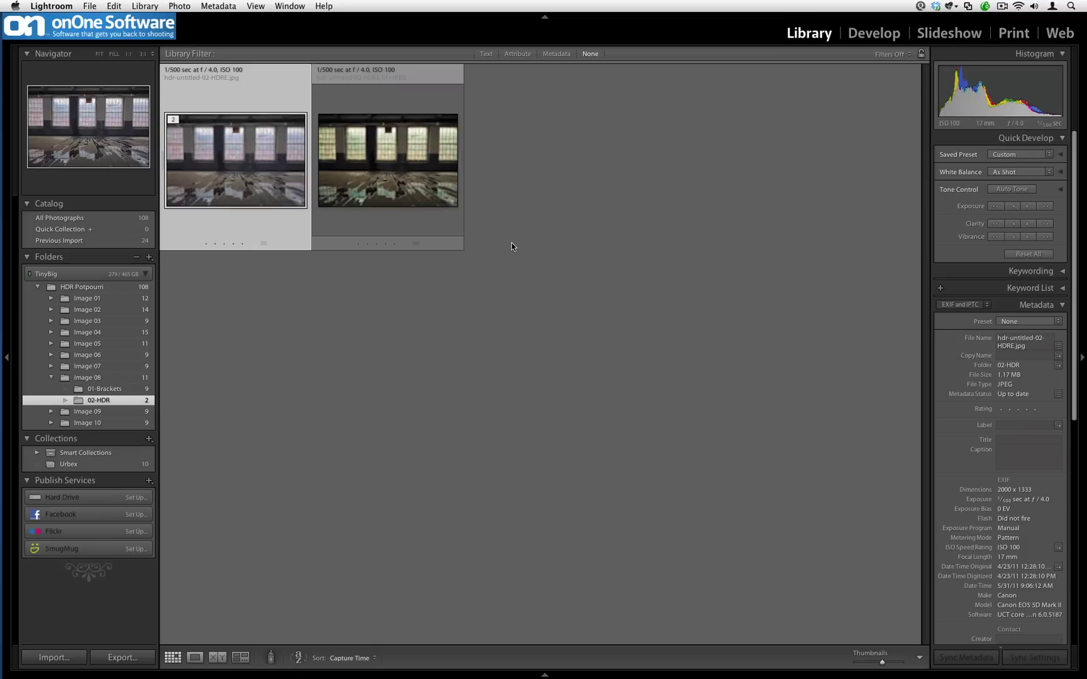
{"action": "double_click", "coordinate": [371, 189]}
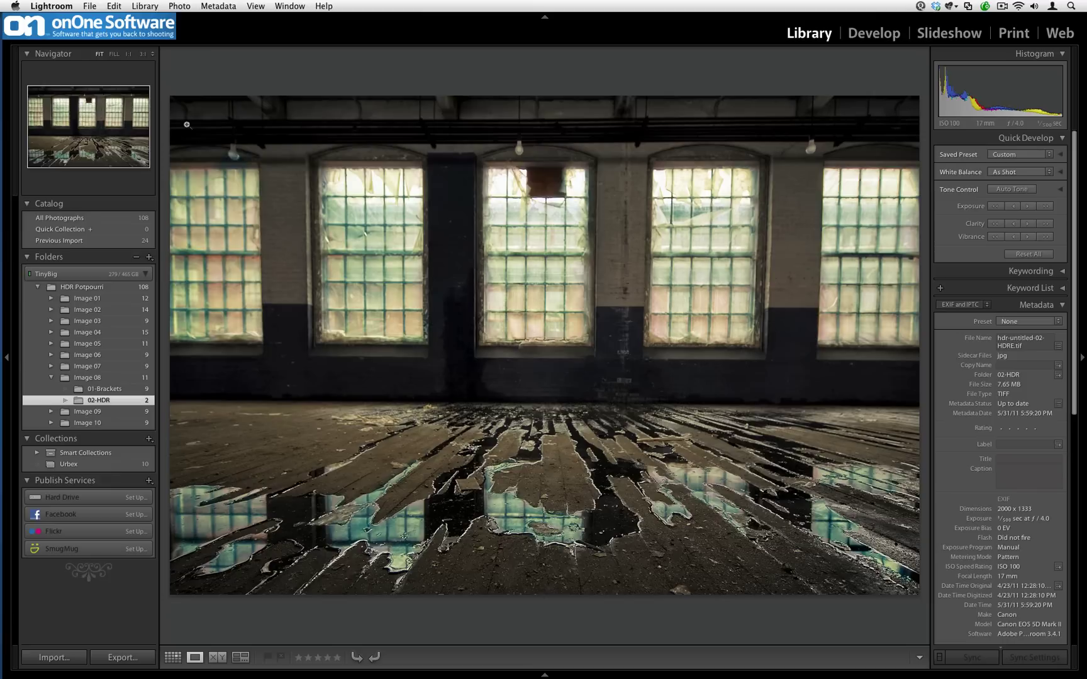
Send an edited copy of the photo to FocalPoint 2 with Standalone as the editor.
{"action": "left_click", "coordinate": [89, 6]}
{"action": "mouse_move", "coordinate": [129, 195]}
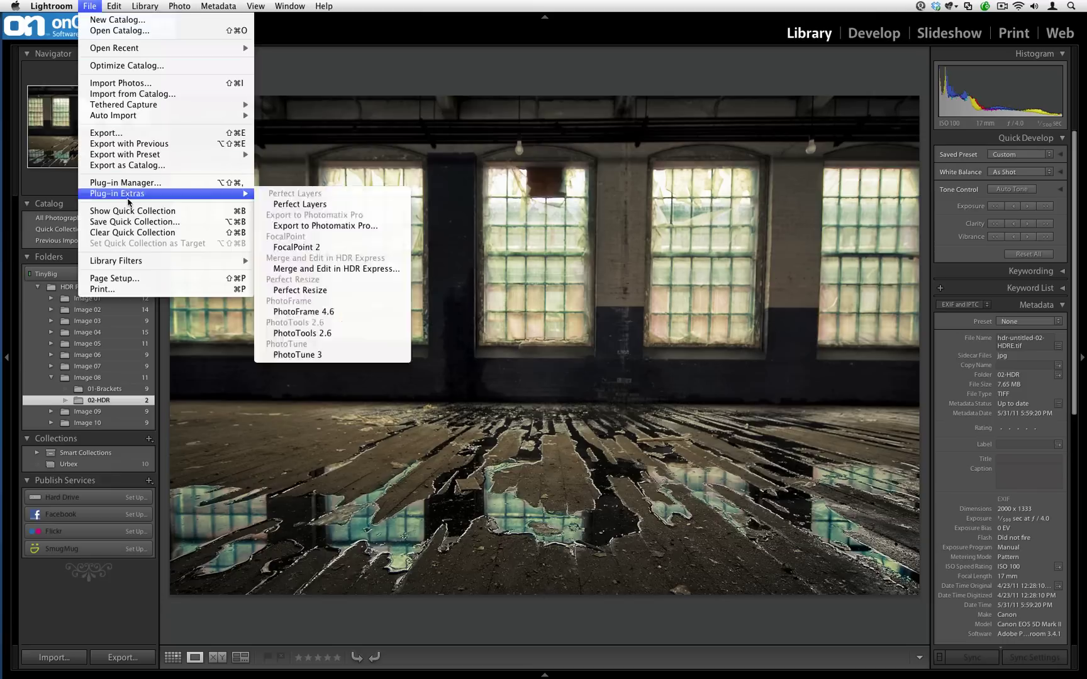
{"action": "left_click", "coordinate": [296, 248]}
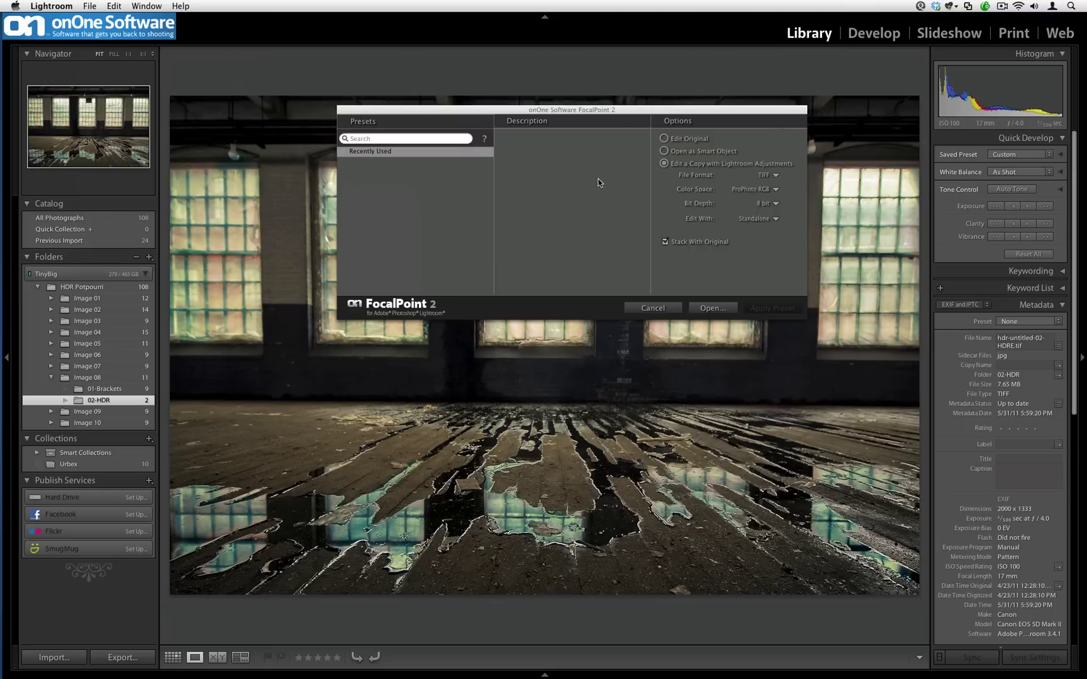
{"action": "left_click", "coordinate": [745, 220]}
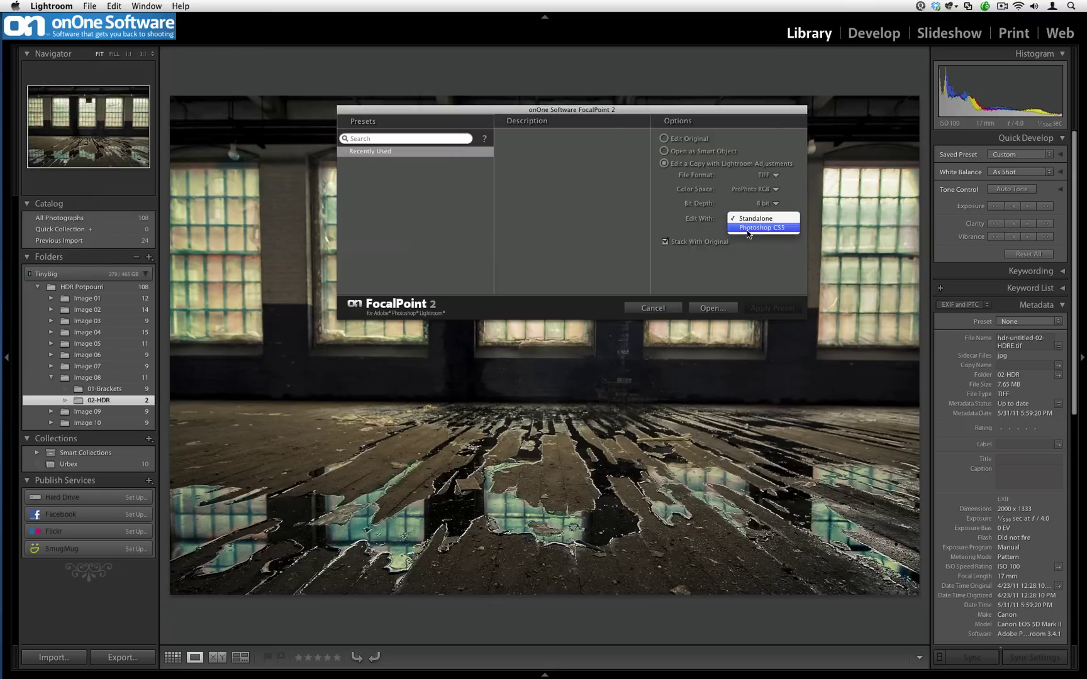
{"action": "left_click", "coordinate": [744, 260]}
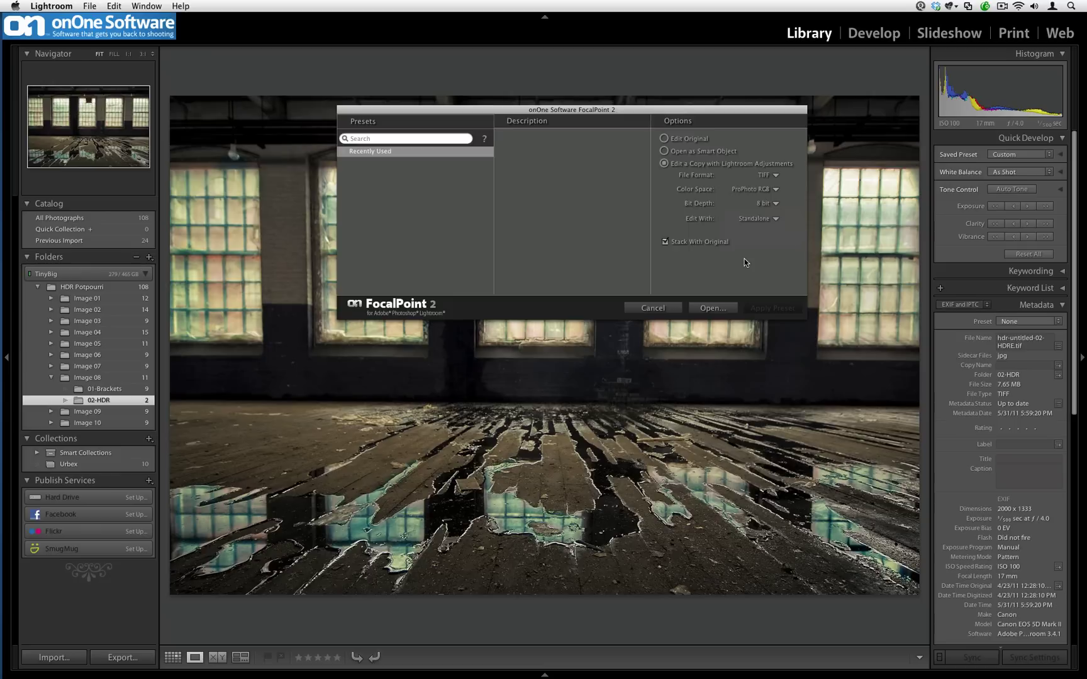
{"action": "left_click", "coordinate": [703, 308]}
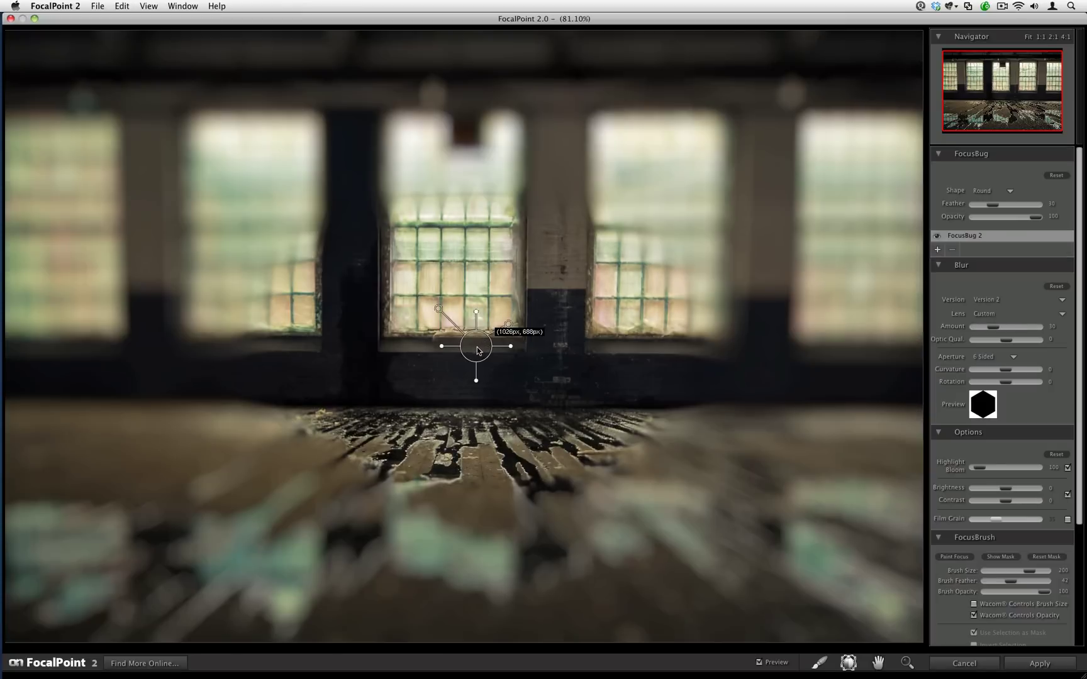
Move the FocusBug onto the central window and stretch its focus ellipse wider across the windows.
{"action": "left_click_drag", "start_coordinate": [478, 351], "coordinate": [490, 329]}
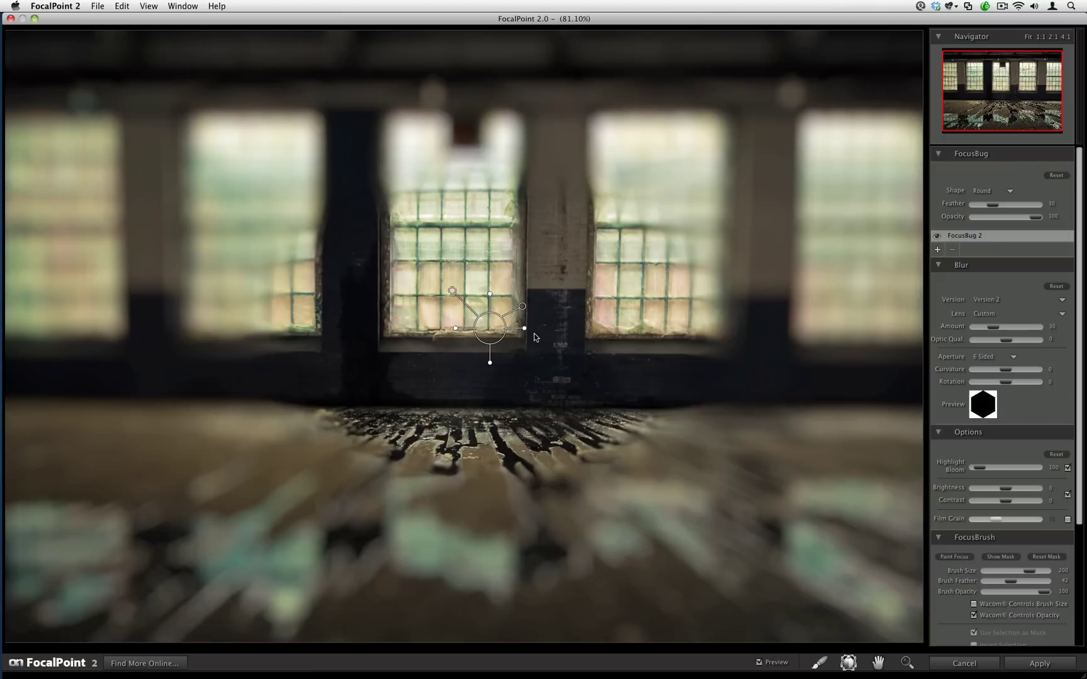
{"action": "mouse_move", "coordinate": [526, 328]}
{"action": "left_click_drag", "start_coordinate": [526, 328], "coordinate": [443, 328]}
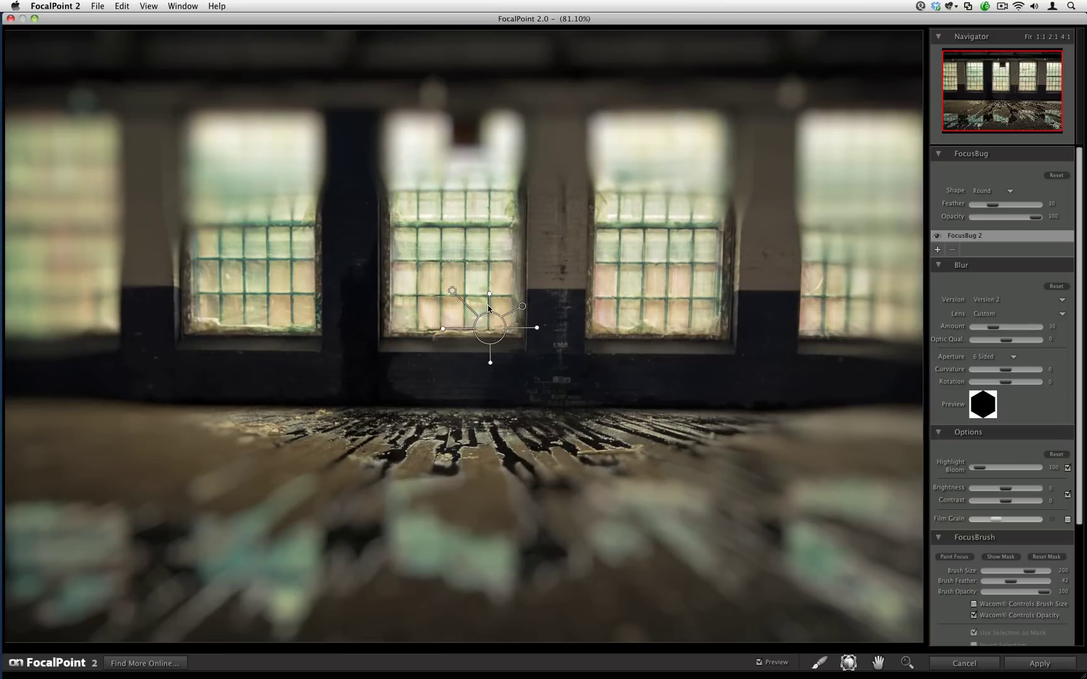
{"action": "mouse_move", "coordinate": [489, 300]}
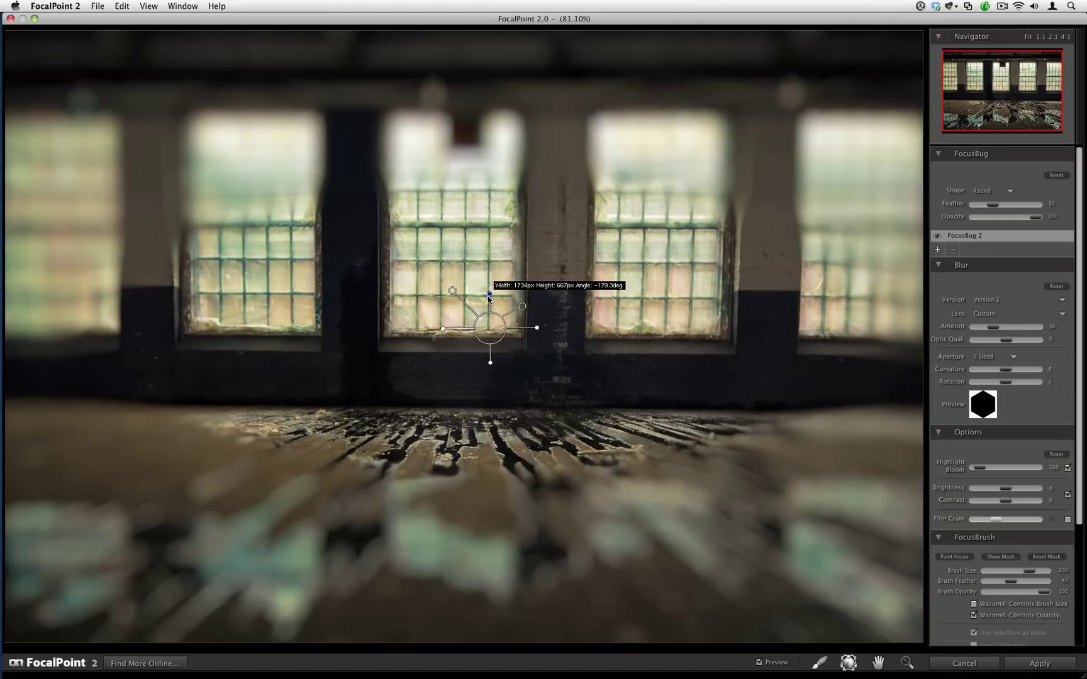
{"action": "mouse_move", "coordinate": [500, 321]}
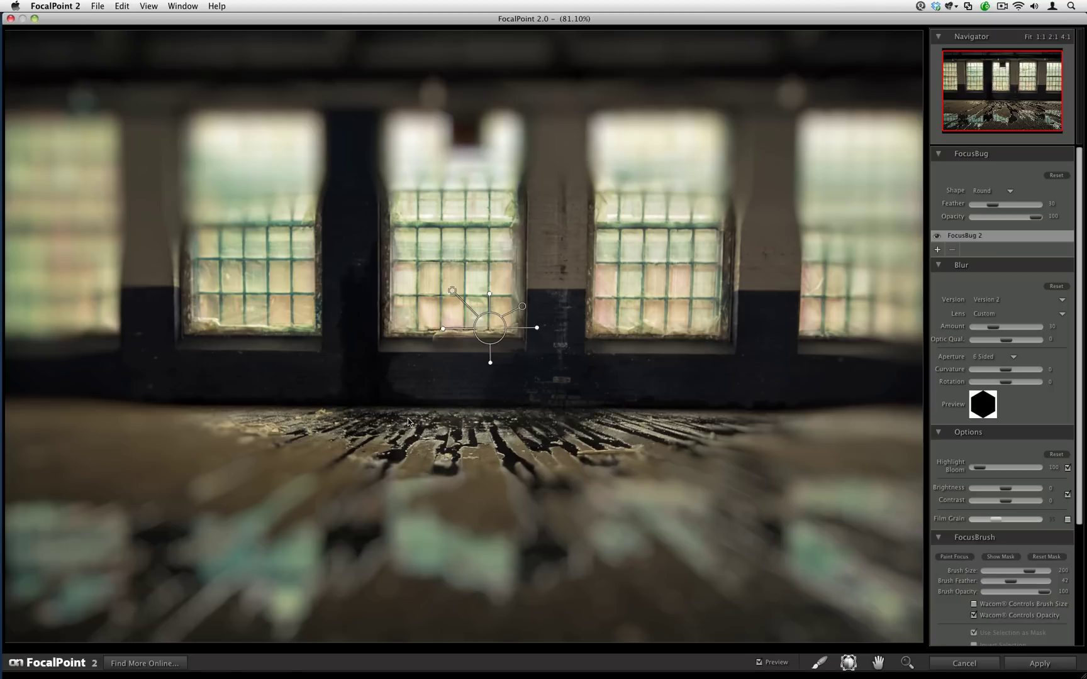
Switch the FocusBug shape to Planar and drag it down onto the floor puddles.
{"action": "left_click", "coordinate": [993, 193]}
{"action": "left_click", "coordinate": [982, 200]}
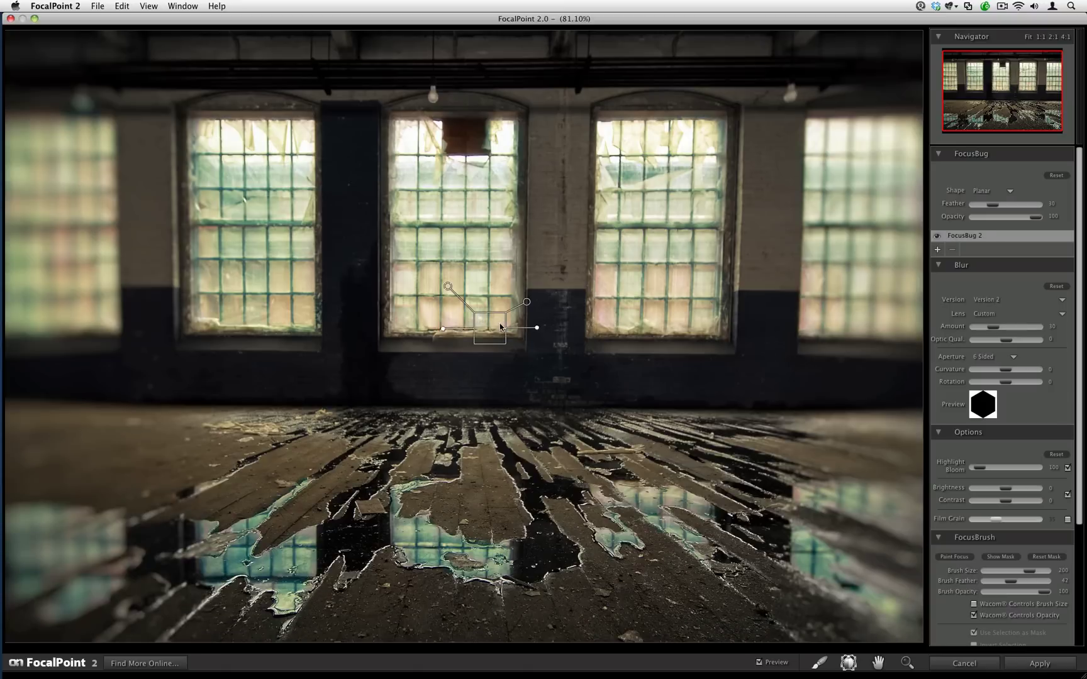
{"action": "left_click_drag", "start_coordinate": [487, 322], "coordinate": [482, 546]}
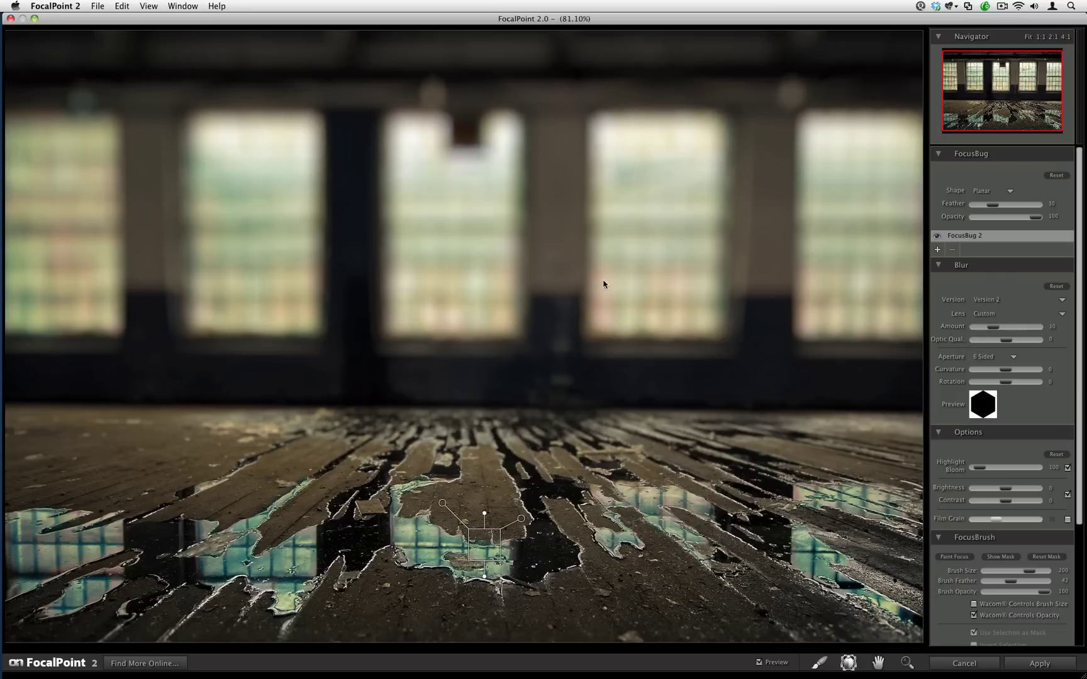
Drag the Blur Amount slider down from 30 to 7.
{"action": "left_click_drag", "start_coordinate": [993, 326], "coordinate": [985, 331]}
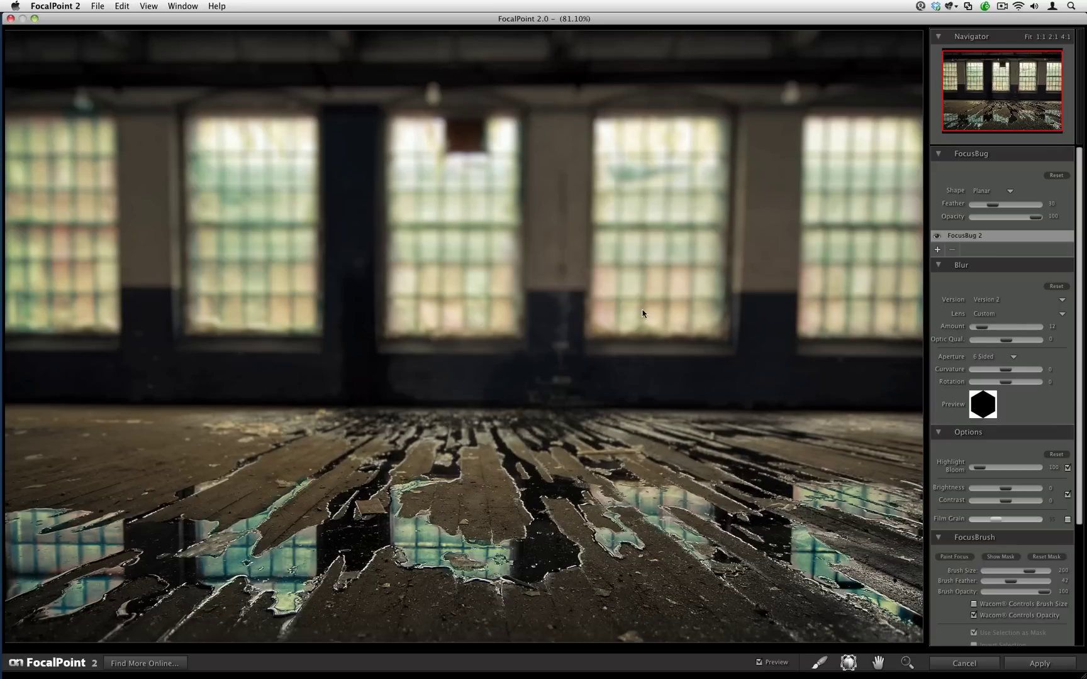
{"action": "left_click_drag", "start_coordinate": [986, 328], "coordinate": [982, 330]}
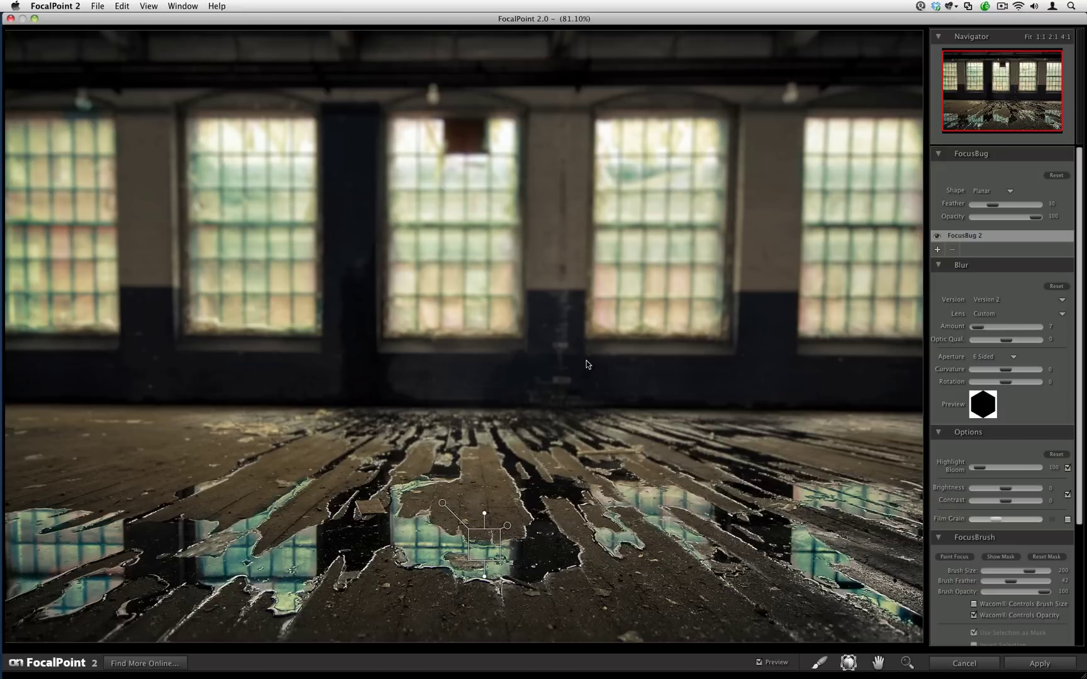
Tilt the focus plane along the floor and raise Blur Amount to 10.
{"action": "mouse_move", "coordinate": [485, 546]}
{"action": "left_mouse_down"}
{"action": "mouse_move", "coordinate": [488, 515]}
{"action": "mouse_move", "coordinate": [488, 558]}
{"action": "left_mouse_up"}
{"action": "left_click", "coordinate": [484, 526]}
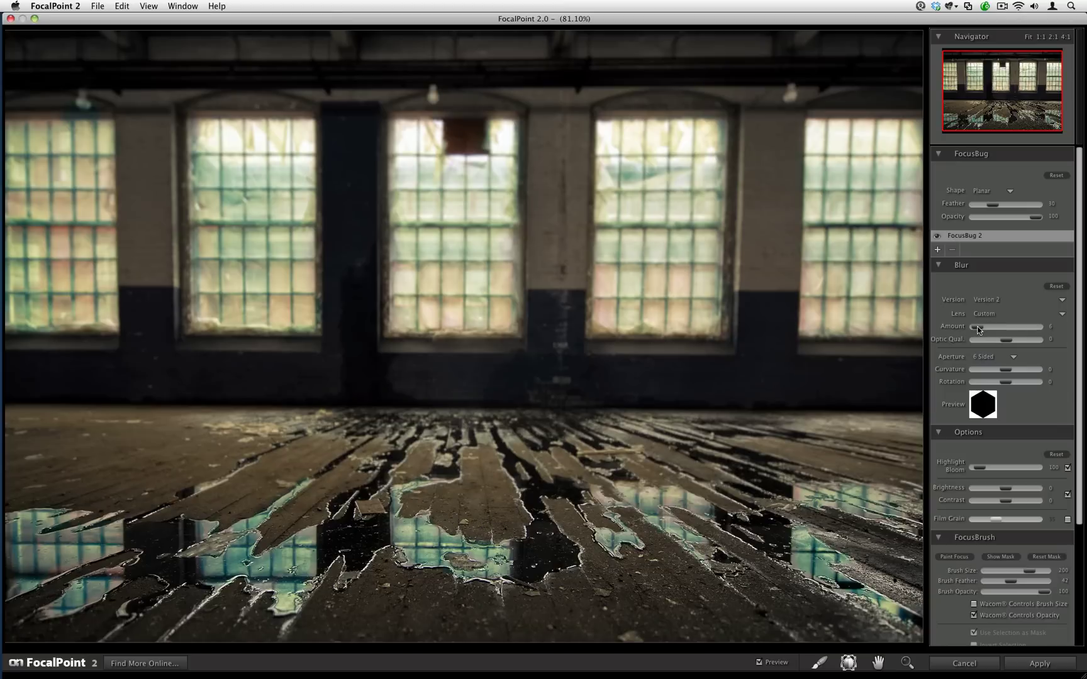
{"action": "left_click_drag", "start_coordinate": [979, 326], "coordinate": [981, 327]}
With the mask shown, brush focus along the floor's bottom edge using FocusBrush, then hide the mask.
{"action": "left_click", "coordinate": [997, 557]}
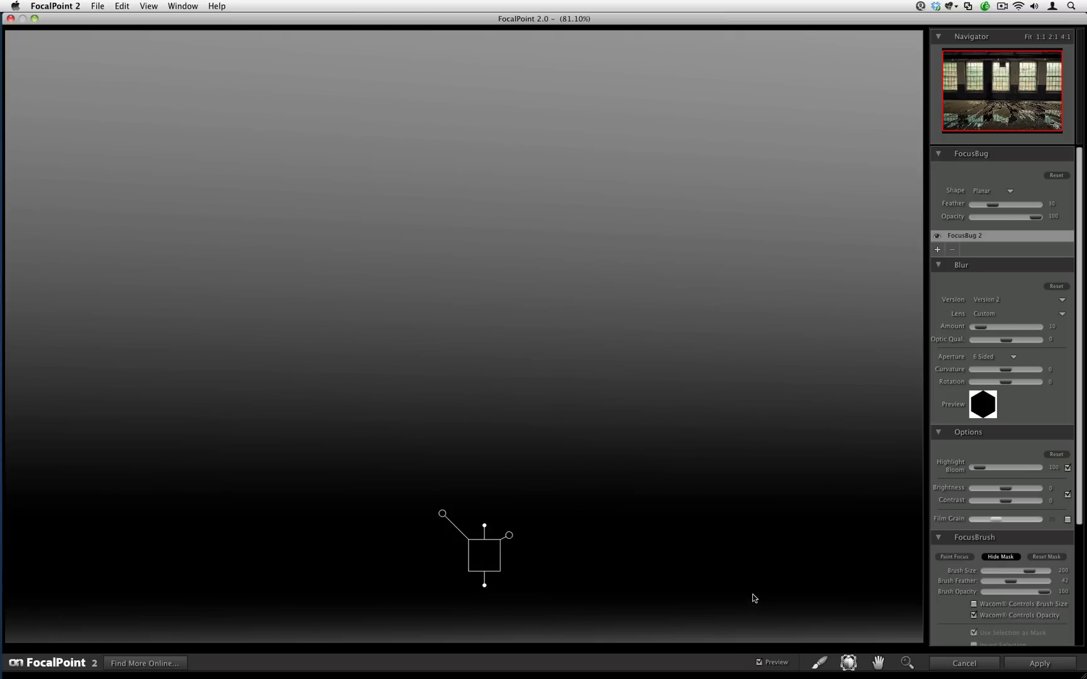
{"action": "left_click", "coordinate": [819, 662]}
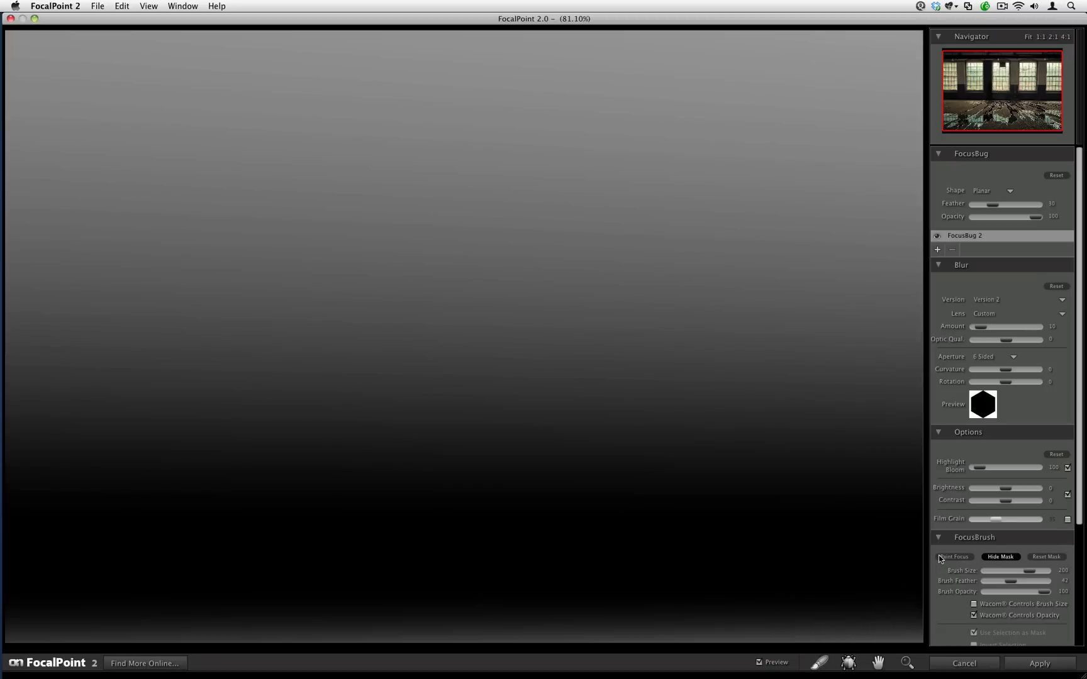
{"action": "mouse_move", "coordinate": [873, 619]}
{"action": "left_mouse_down"}
{"action": "mouse_move", "coordinate": [910, 626]}
{"action": "mouse_move", "coordinate": [48, 635]}
{"action": "mouse_move", "coordinate": [60, 614]}
{"action": "mouse_move", "coordinate": [788, 612]}
{"action": "mouse_move", "coordinate": [905, 629]}
{"action": "left_mouse_up"}
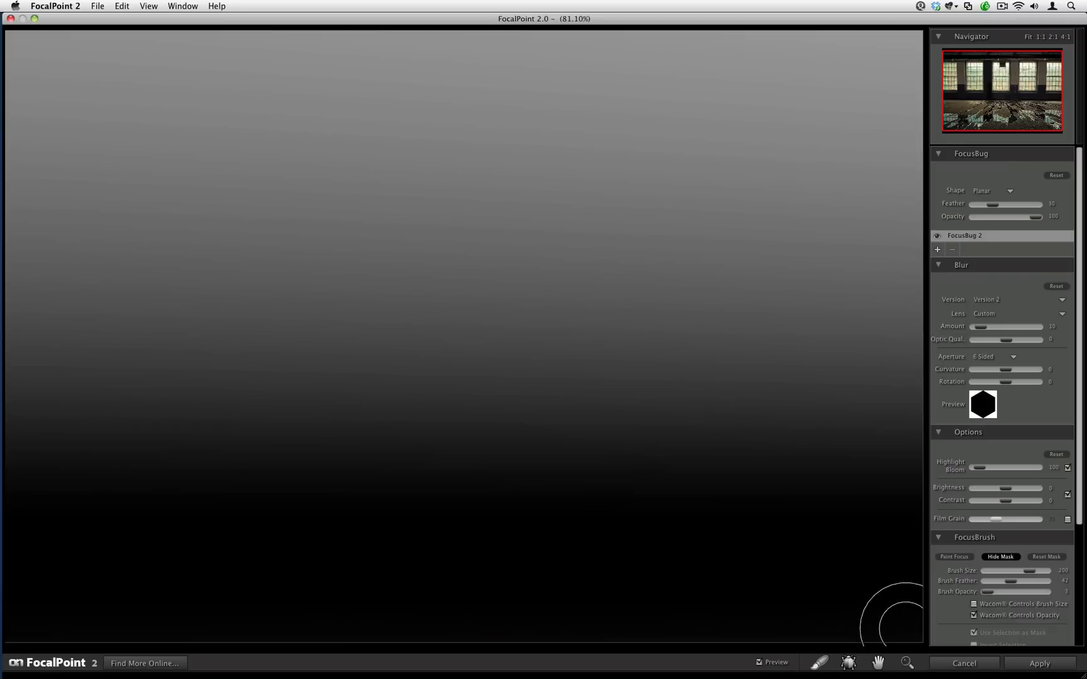
{"action": "left_click", "coordinate": [993, 558]}
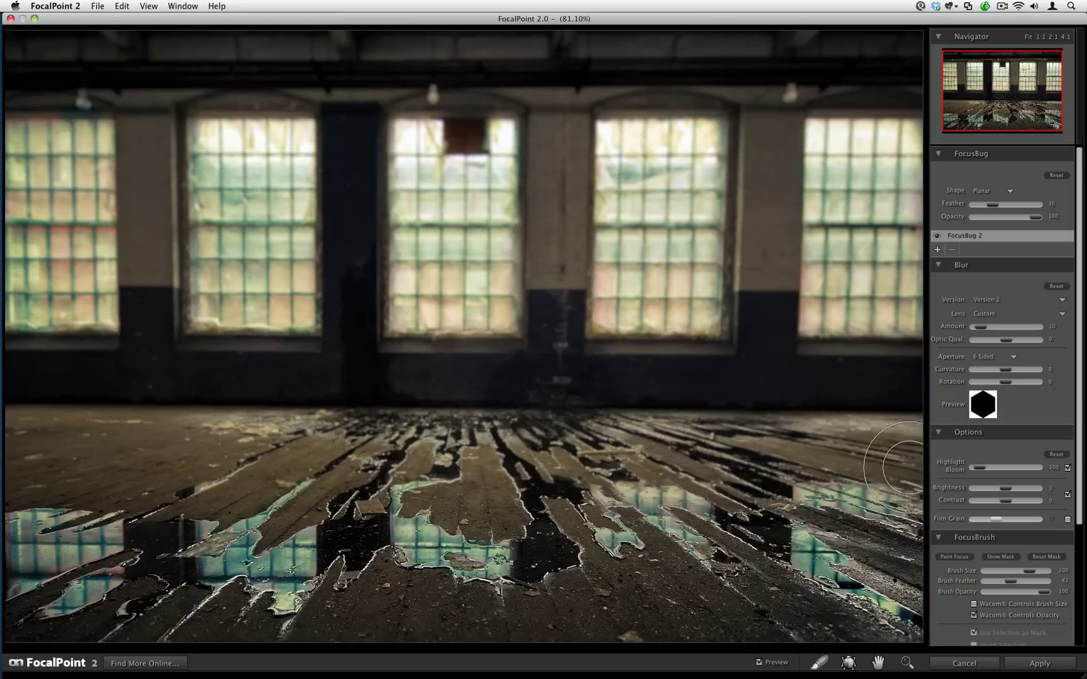
Lower the blurred areas' Brightness to a negative value and raise Contrast to 39.
{"action": "left_click_drag", "start_coordinate": [991, 489], "coordinate": [996, 491]}
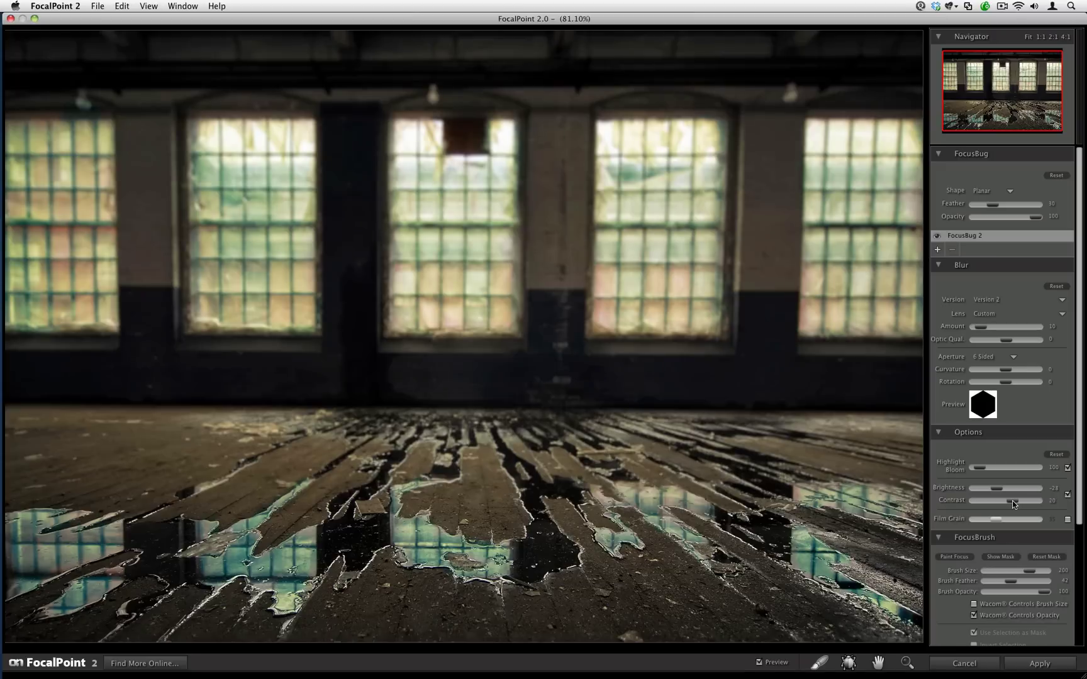
{"action": "left_click_drag", "start_coordinate": [1012, 501], "coordinate": [1018, 501]}
Detach the vignette from the FocusBug, lower its Lightness and Midpoint, and compare the result against the original.
{"action": "left_click_drag", "start_coordinate": [1080, 518], "coordinate": [1085, 645]}
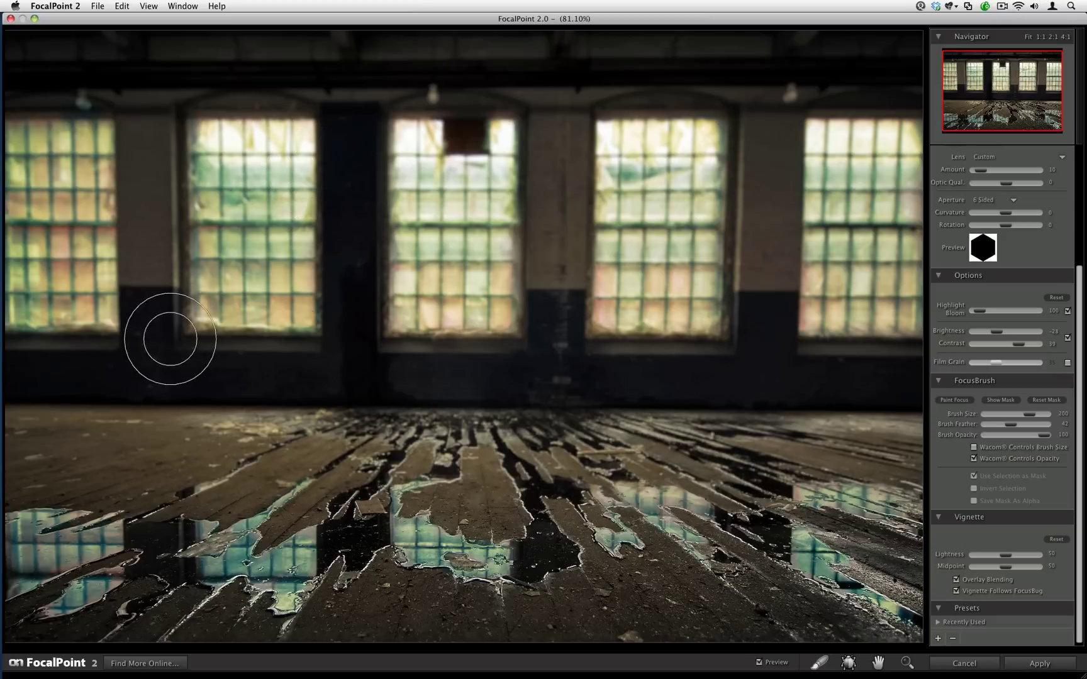
{"action": "left_click", "coordinate": [958, 592]}
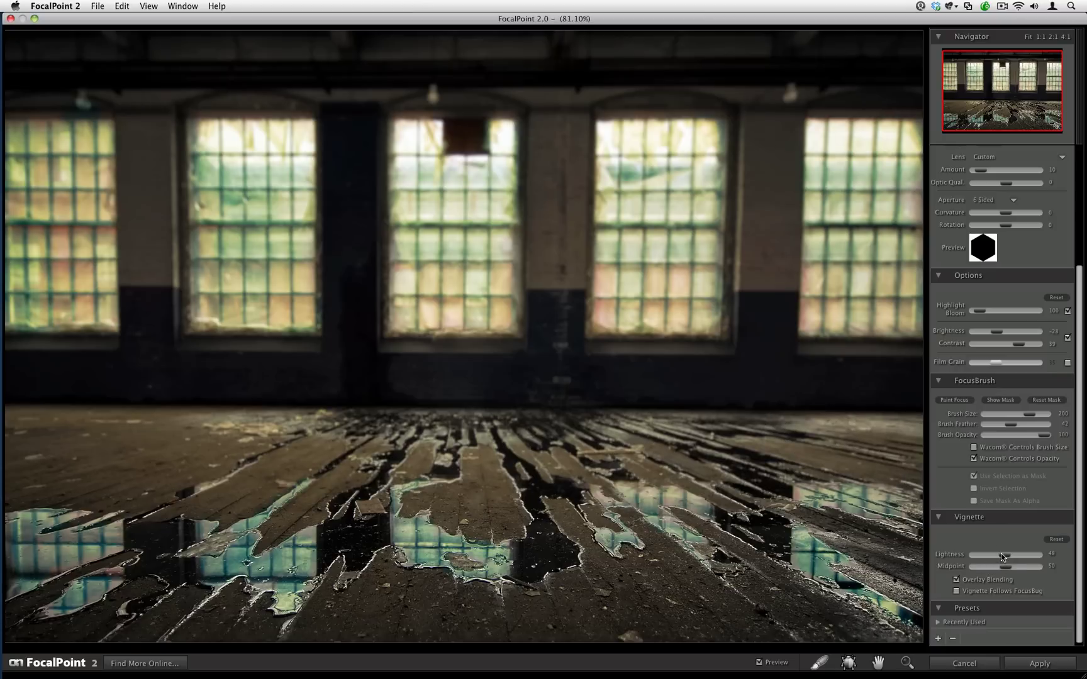
{"action": "mouse_move", "coordinate": [1001, 556]}
{"action": "left_mouse_down"}
{"action": "mouse_move", "coordinate": [990, 552]}
{"action": "mouse_move", "coordinate": [994, 565]}
{"action": "left_mouse_up"}
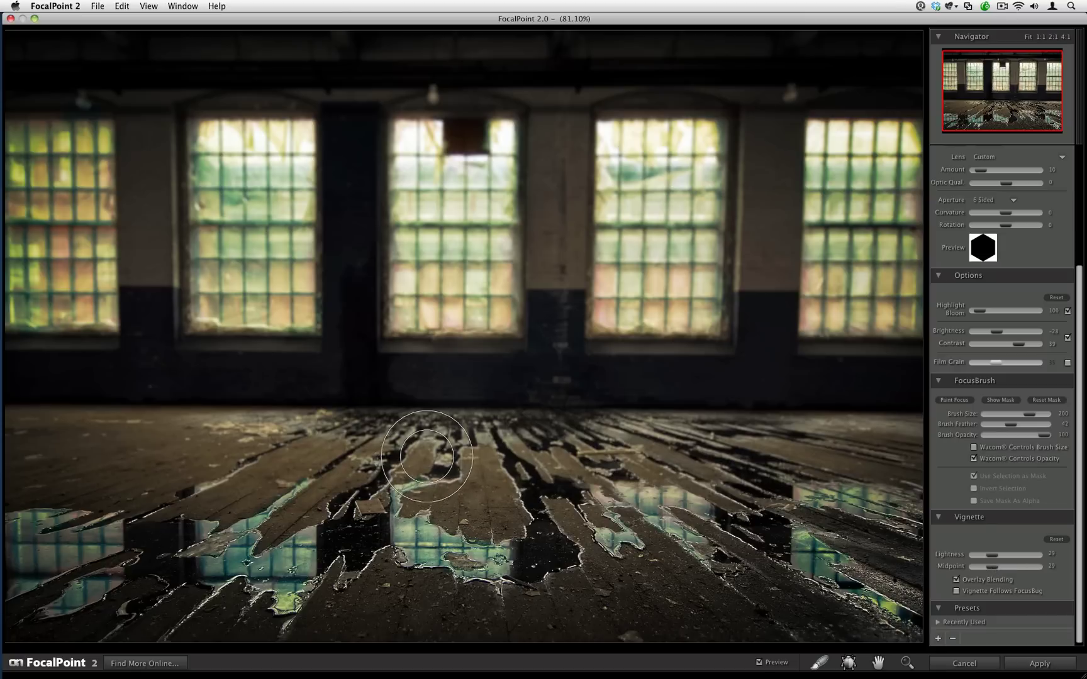
{"action": "left_click", "coordinate": [759, 663]}
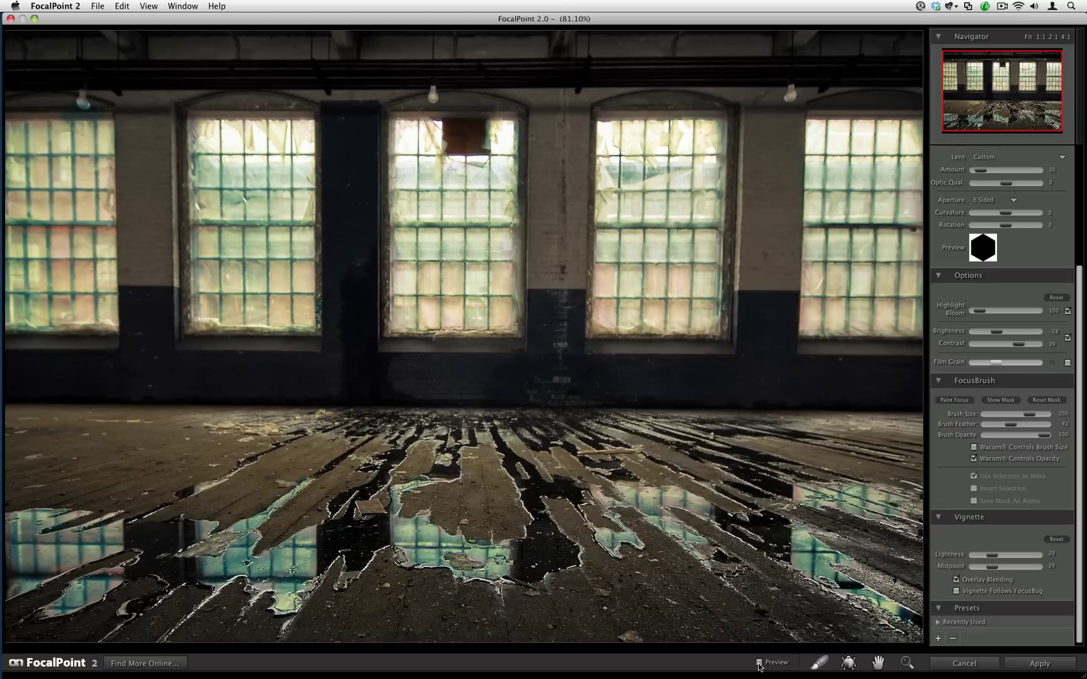
{"action": "left_click", "coordinate": [760, 663]}
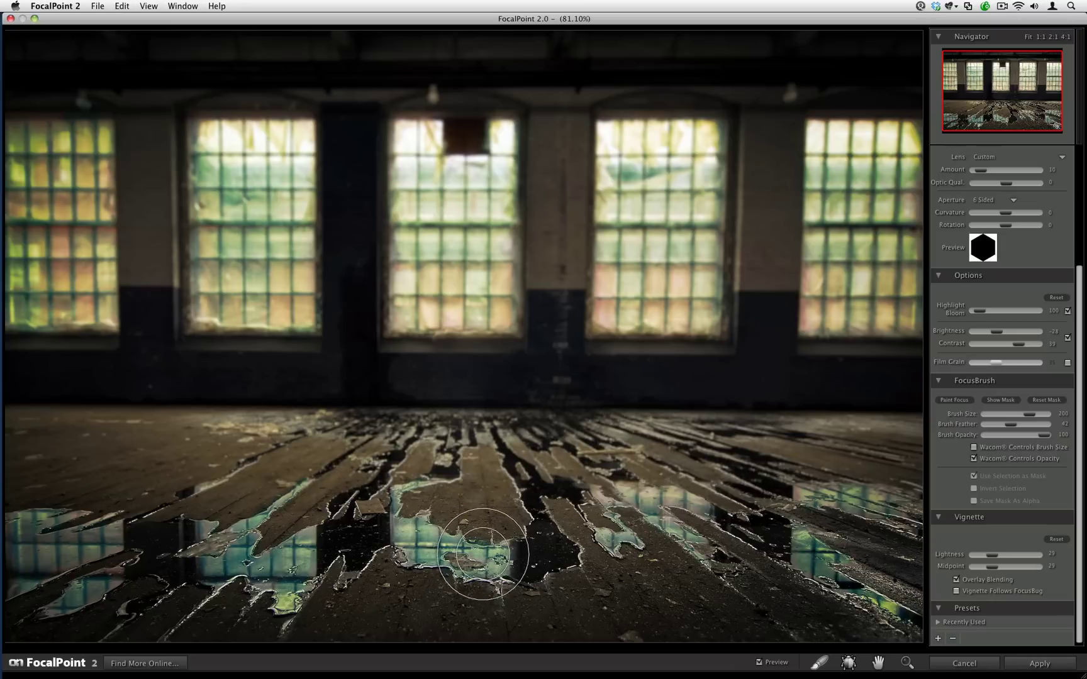
Apply the FocalPoint effect, review the new copy in Grid, then show the original HDR JPEG in Loupe.
{"action": "left_click", "coordinate": [1020, 661]}
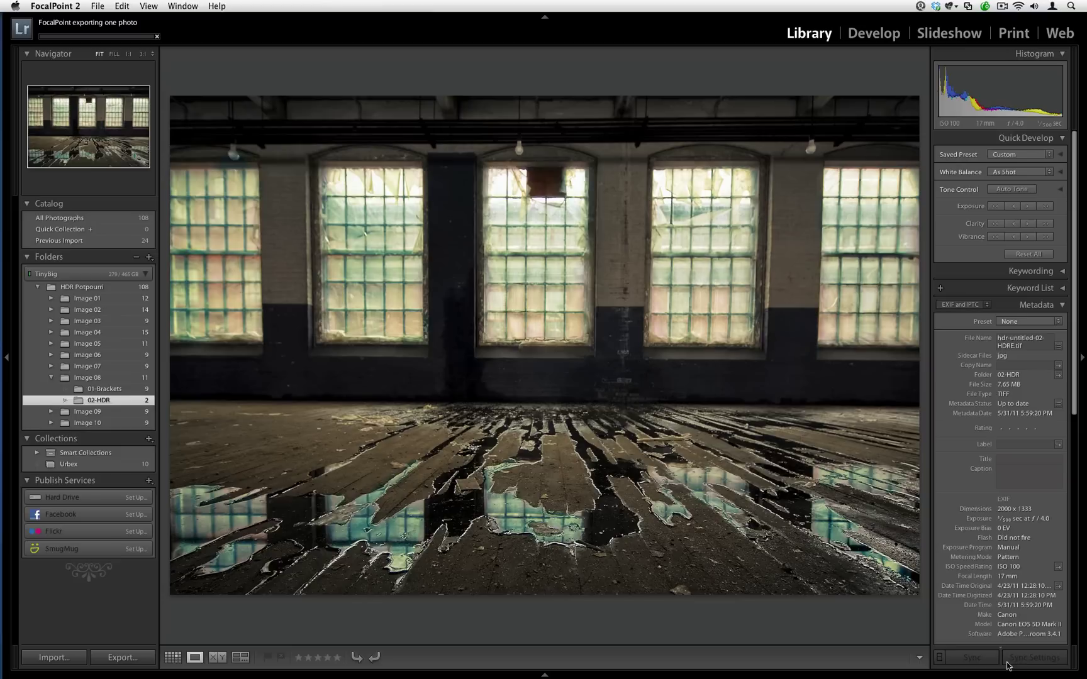
{"action": "key", "text": "g"}
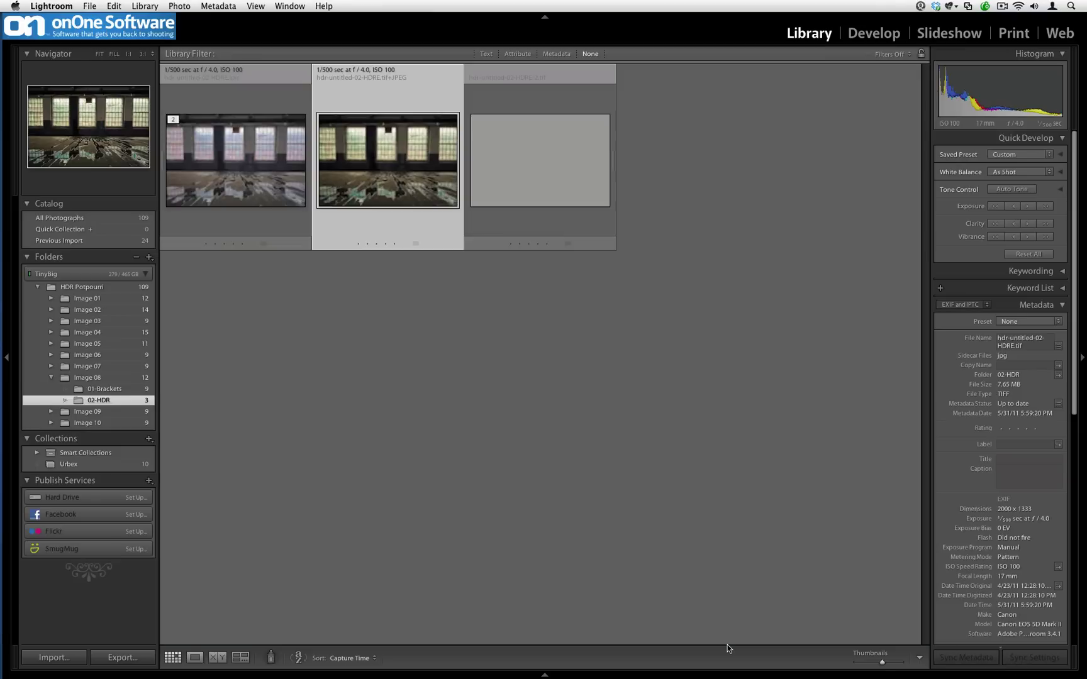
{"action": "left_click", "coordinate": [549, 160]}
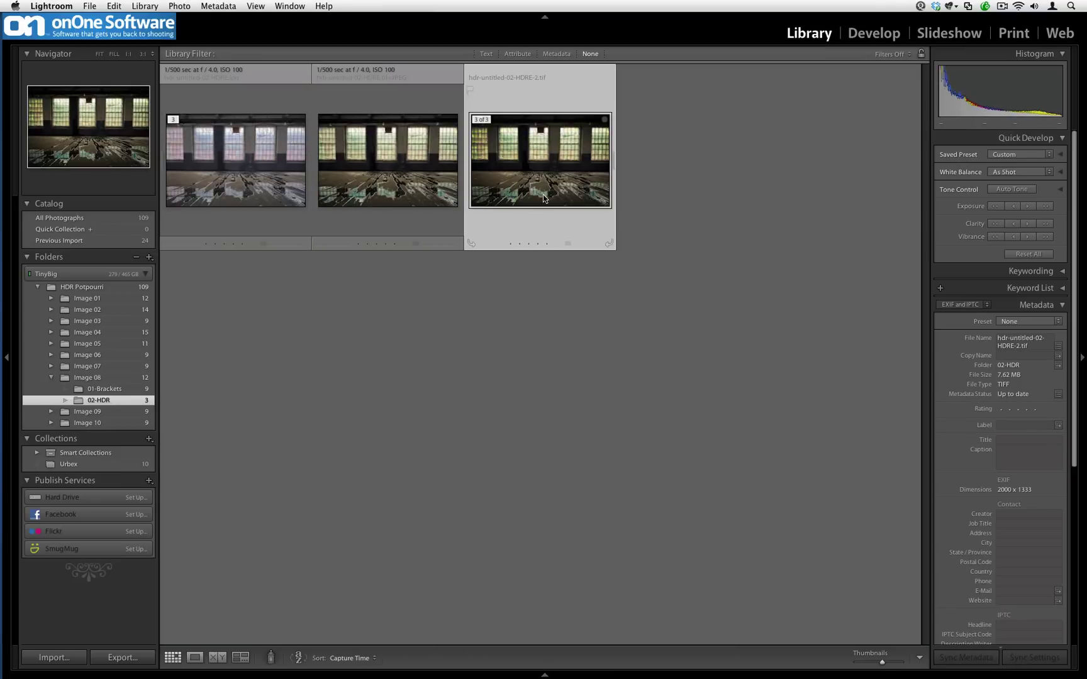
{"action": "left_click", "coordinate": [261, 200]}
{"action": "key", "text": "e"}
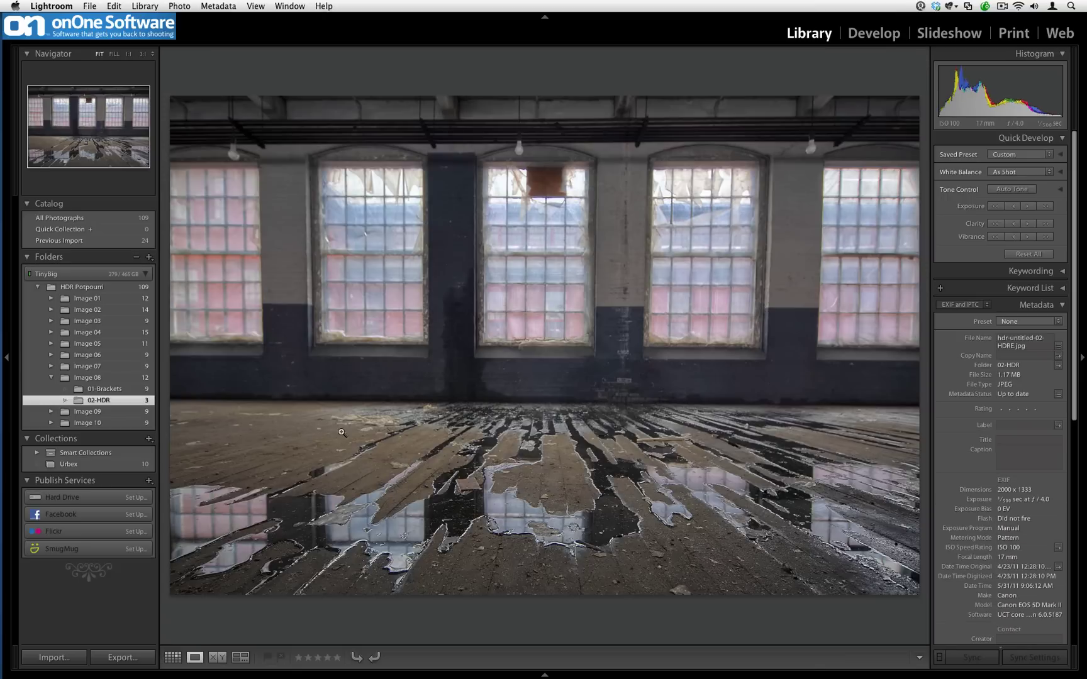